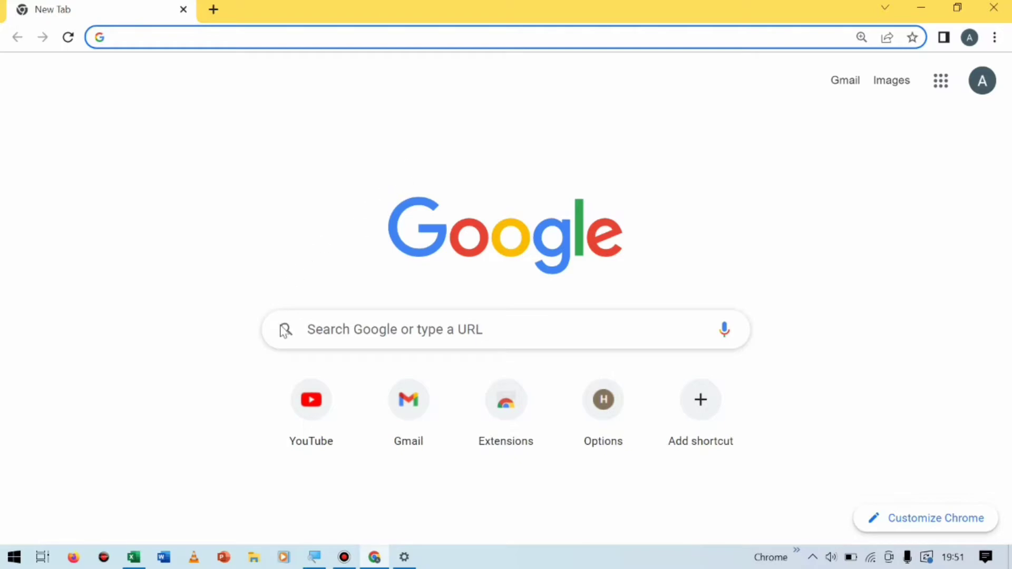
Search Google for "google drive".
{"action": "left_click", "coordinate": [342, 339]}
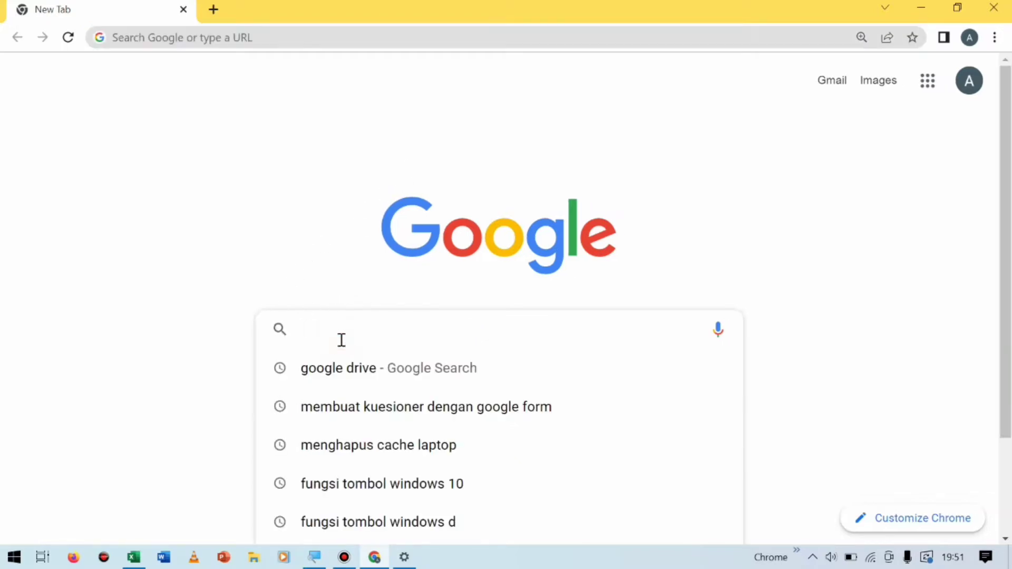
{"action": "key", "text": "Down"}
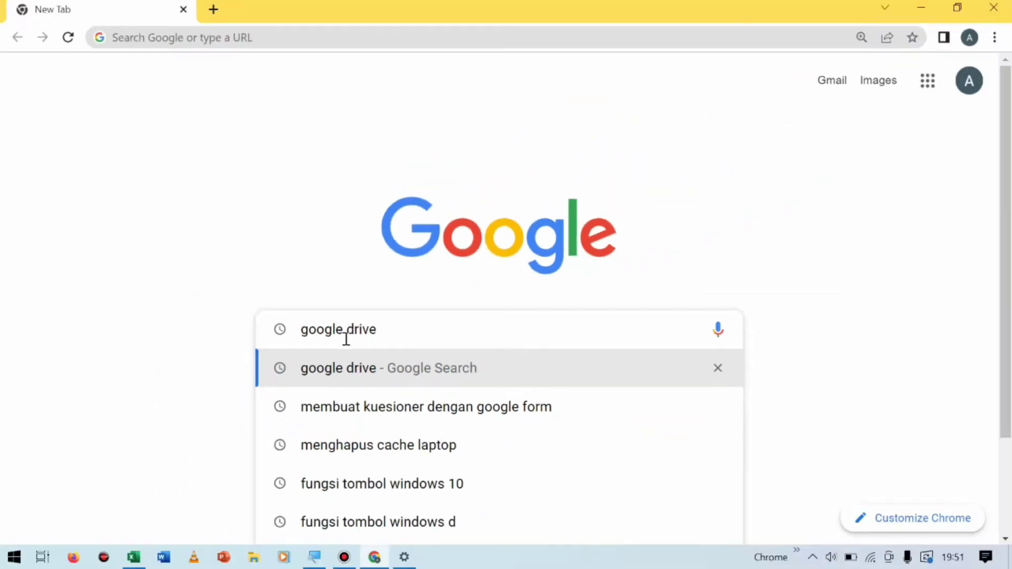
{"action": "key", "text": "Return"}
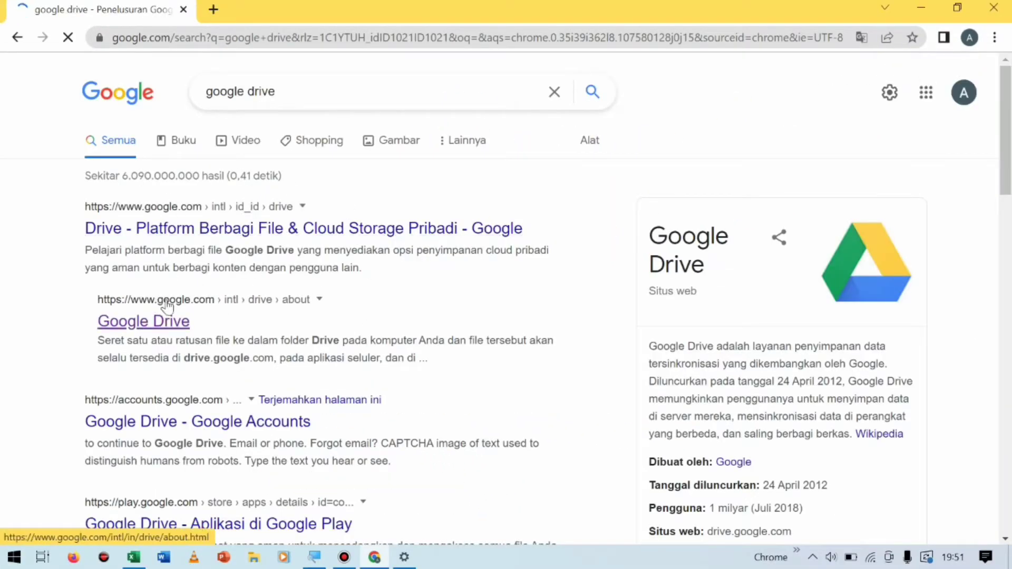
Open the personal Drive through the Google Drive about page among the results, and dismiss the desktop notification offer.
{"action": "left_click", "coordinate": [165, 318]}
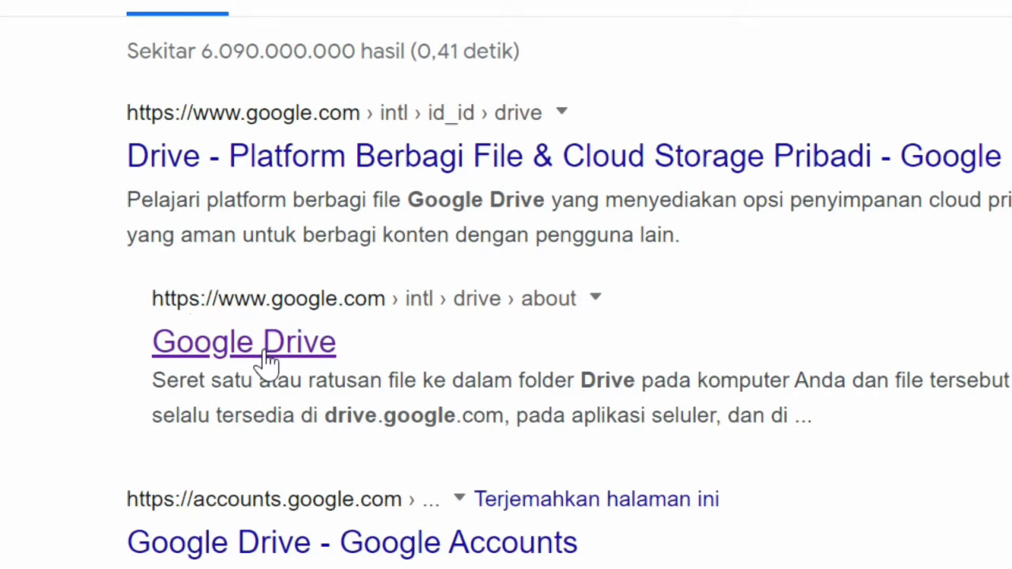
{"action": "left_click", "coordinate": [308, 342]}
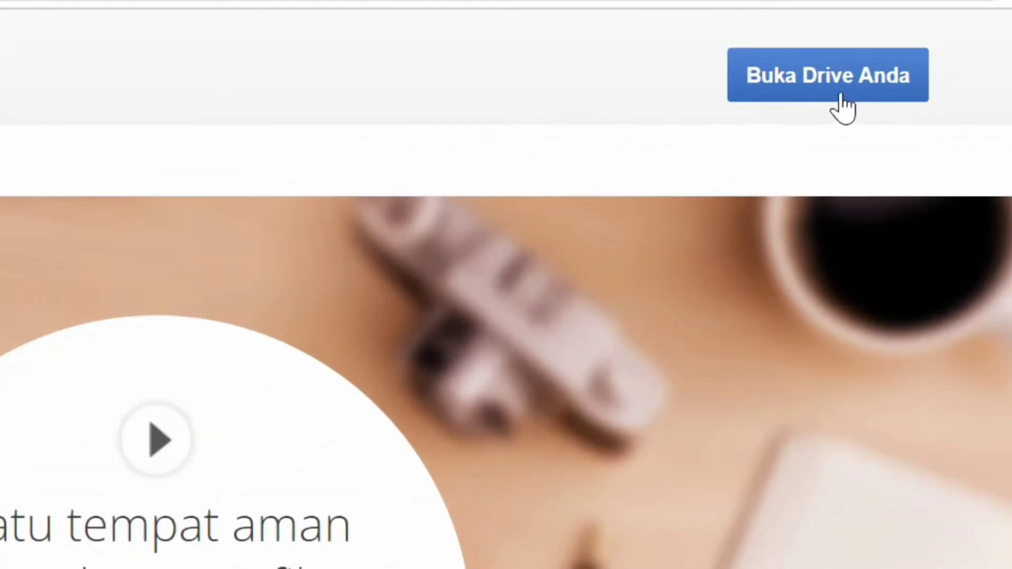
{"action": "left_click", "coordinate": [842, 90]}
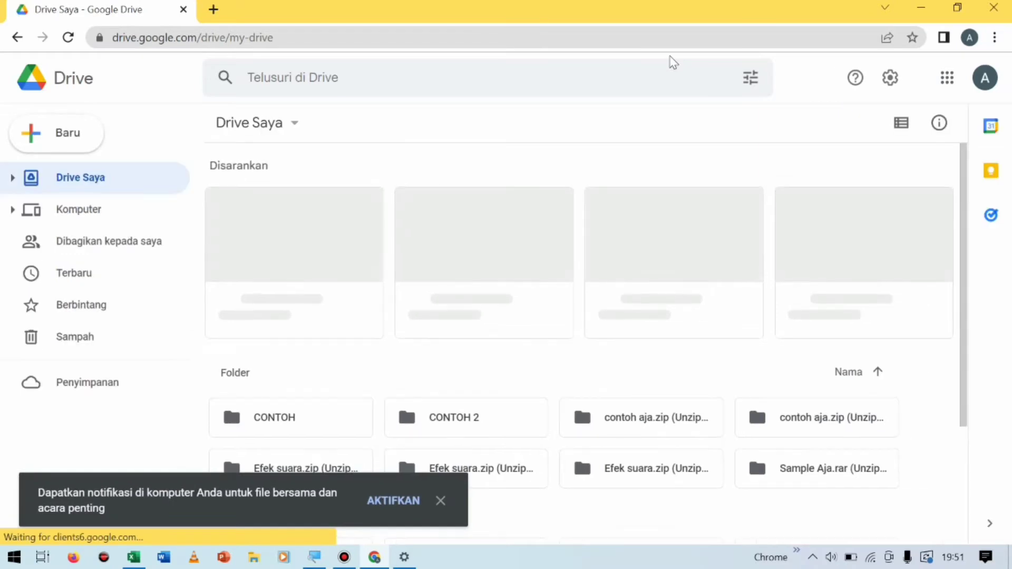
{"action": "left_click", "coordinate": [440, 501]}
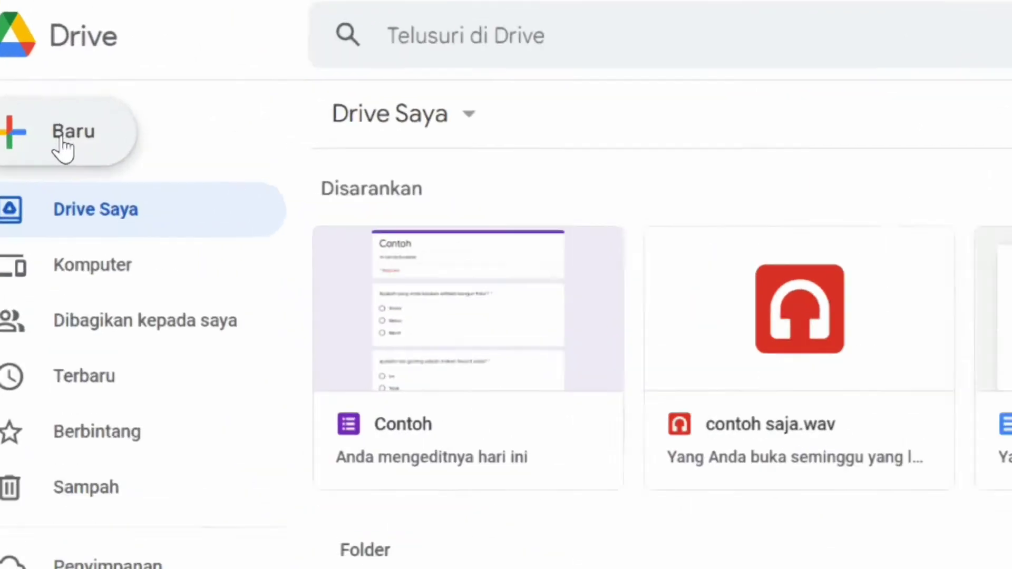
Create a new Google Formulir from the blank quiz option (Kuis kosong).
{"action": "left_click", "coordinate": [33, 138]}
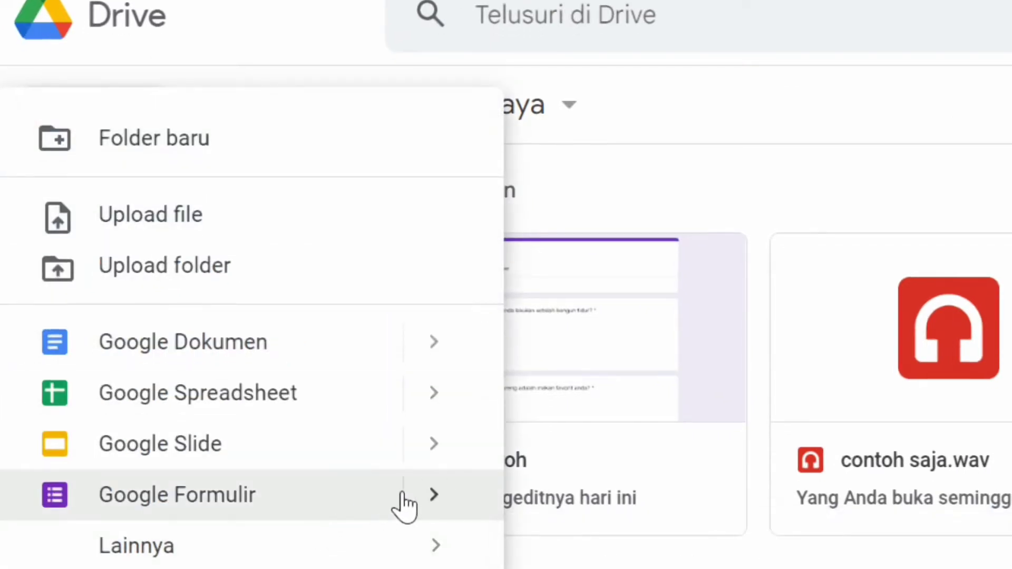
{"action": "mouse_move", "coordinate": [411, 501]}
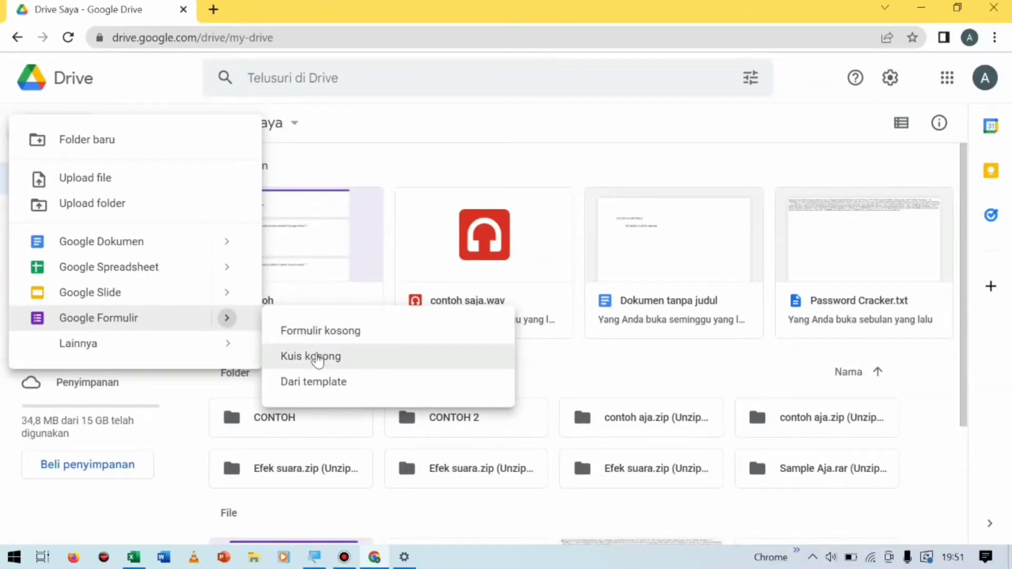
{"action": "left_click", "coordinate": [318, 359]}
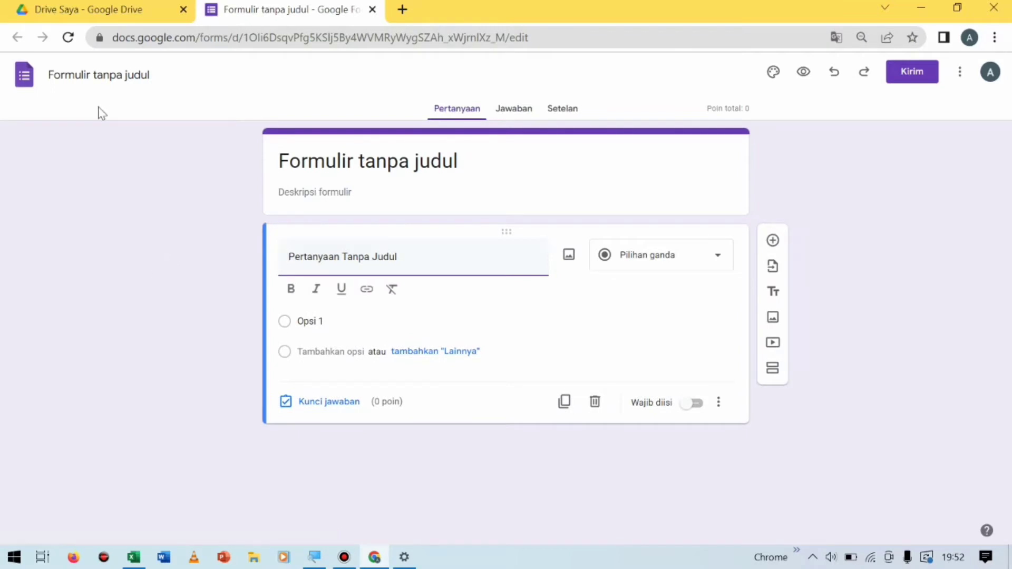
Rename the untitled form to "Contoh Kuisioner".
{"action": "left_click", "coordinate": [90, 78]}
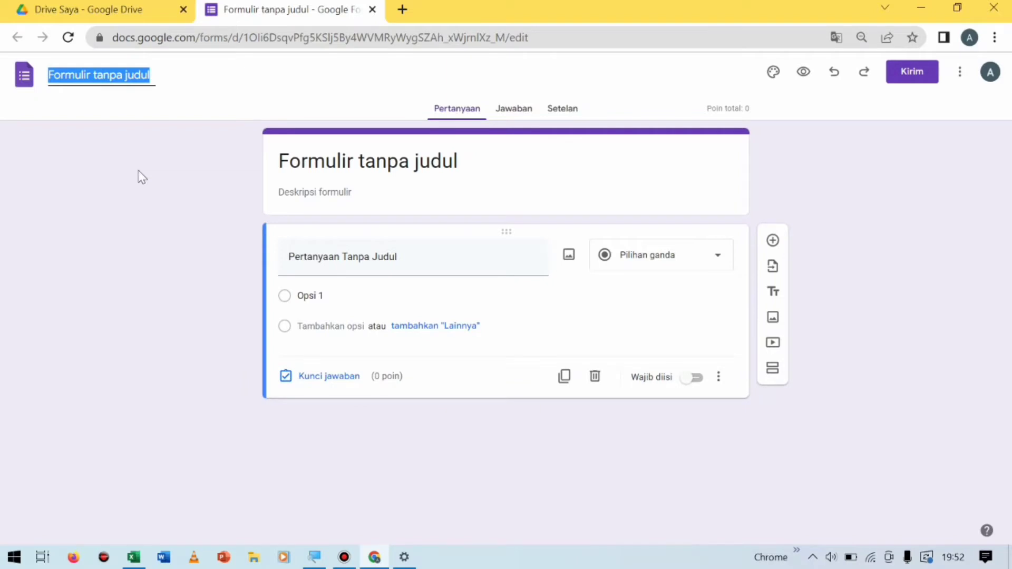
{"action": "type", "text": "Contoh"}
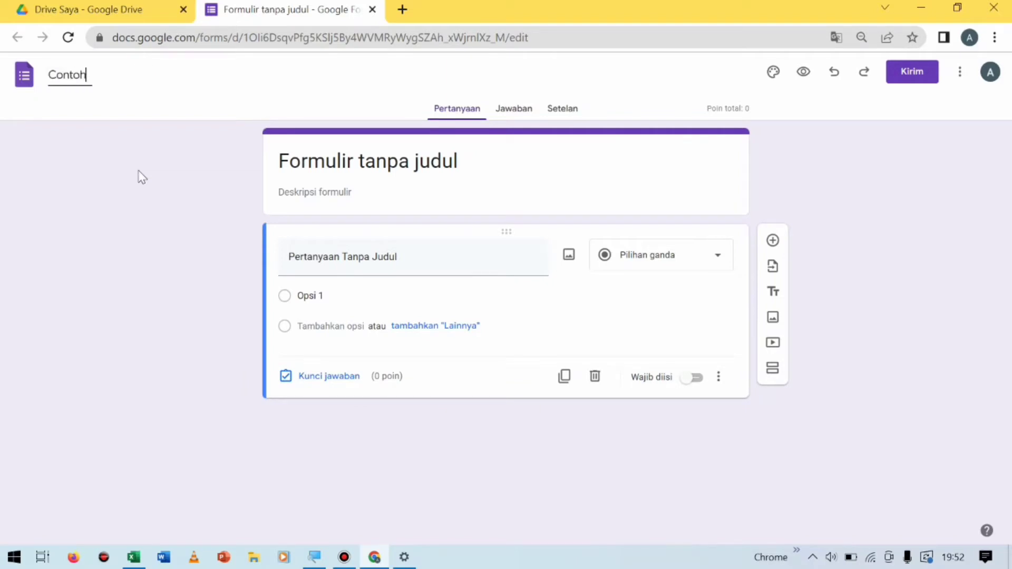
{"action": "type", "text": " Kuisioner"}
{"action": "left_click", "coordinate": [151, 167]}
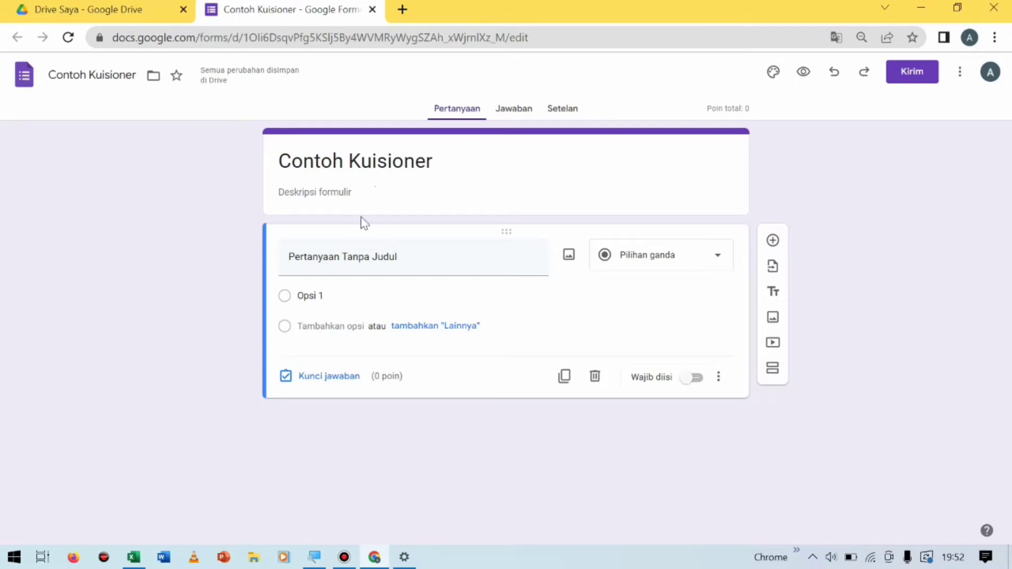
Enter "Ini adalah kuisioner contoh......" as the form description.
{"action": "left_click", "coordinate": [311, 194]}
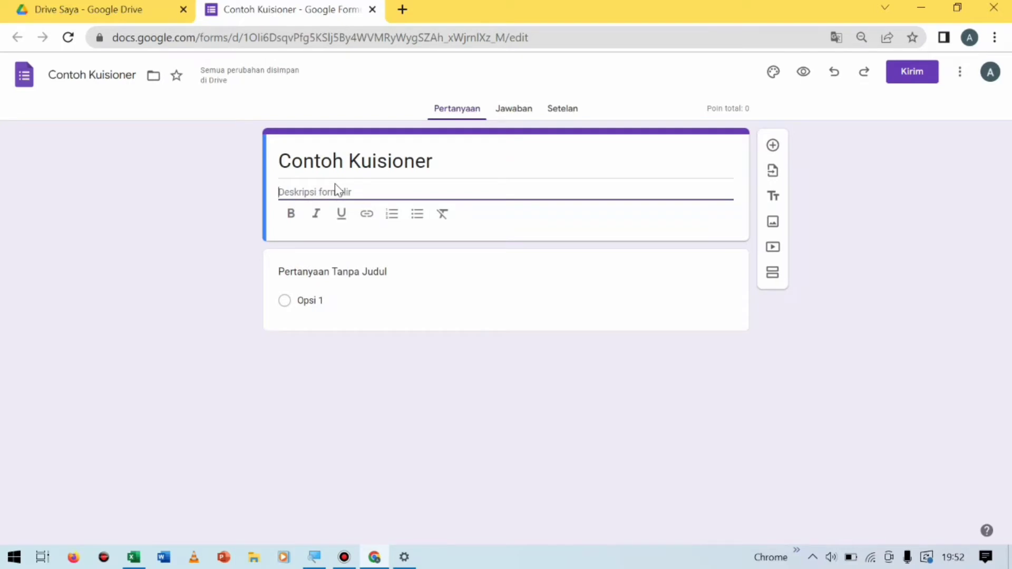
{"action": "type", "text": "Ini adalah"}
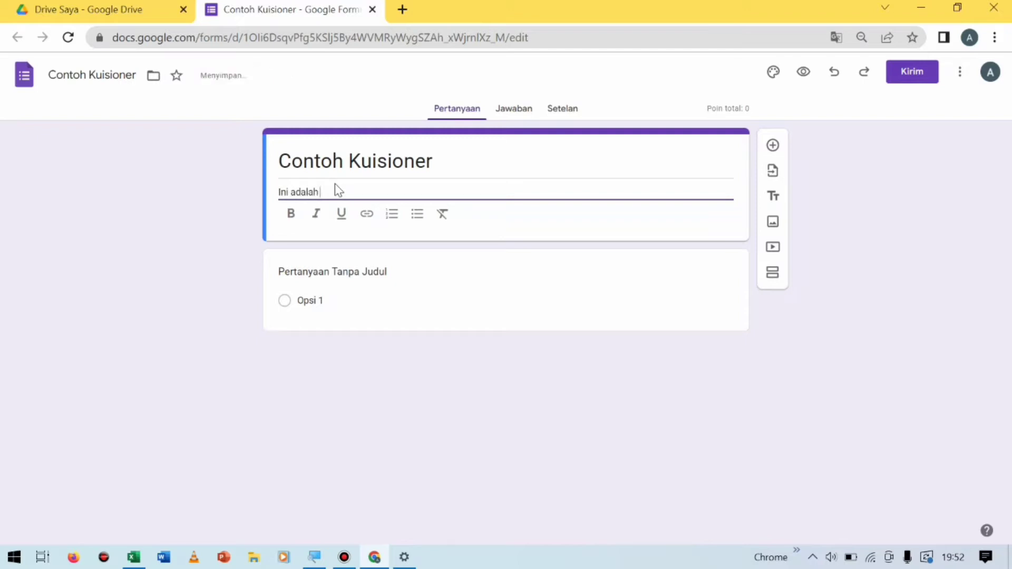
{"action": "type", "text": " kuisioner "}
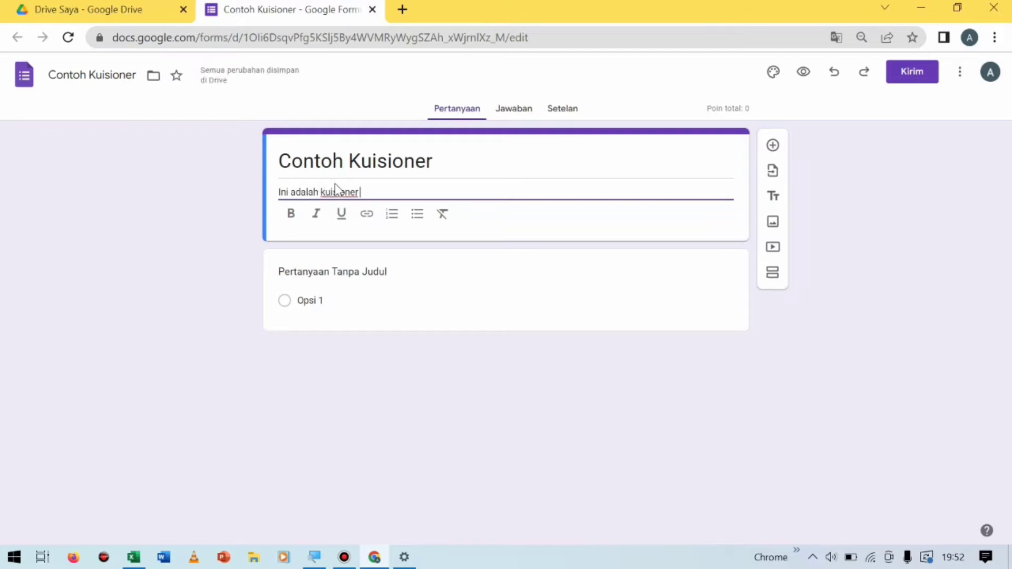
{"action": "type", "text": "contoh"}
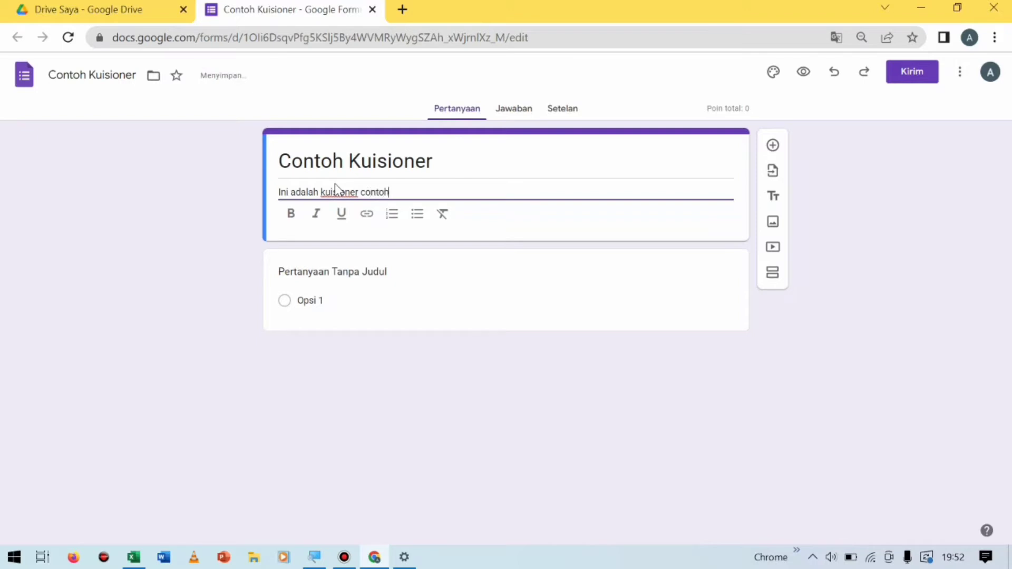
{"action": "type", "text": "......"}
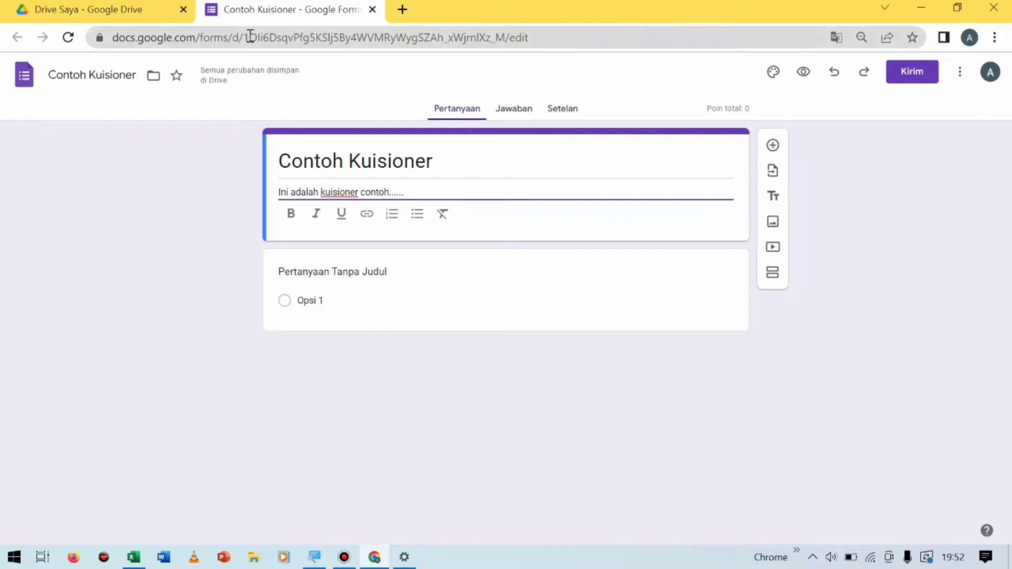
{"action": "left_click", "coordinate": [166, 198]}
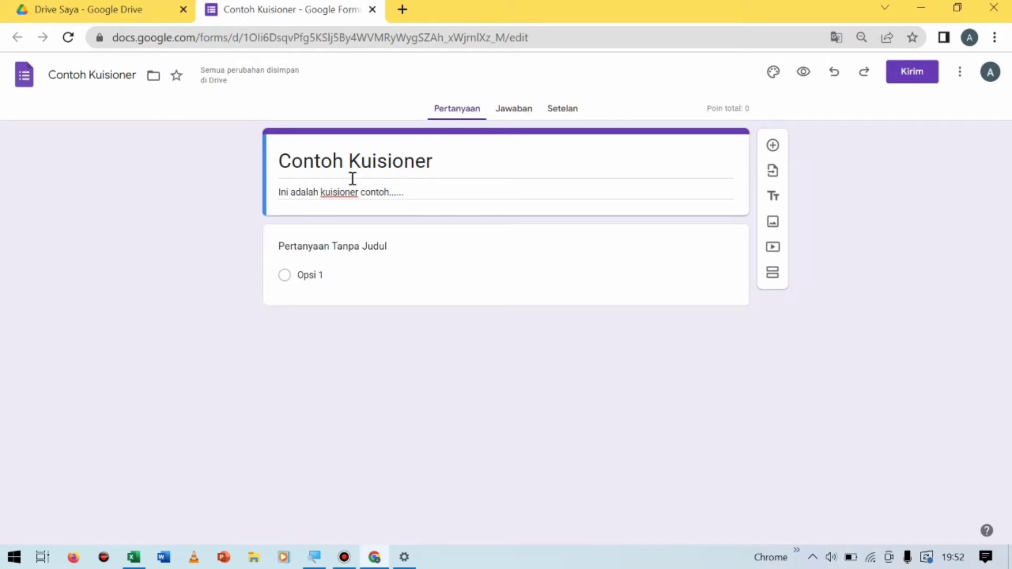
Replace the first question's placeholder title with "Nama lengkap?".
{"action": "left_click", "coordinate": [364, 248]}
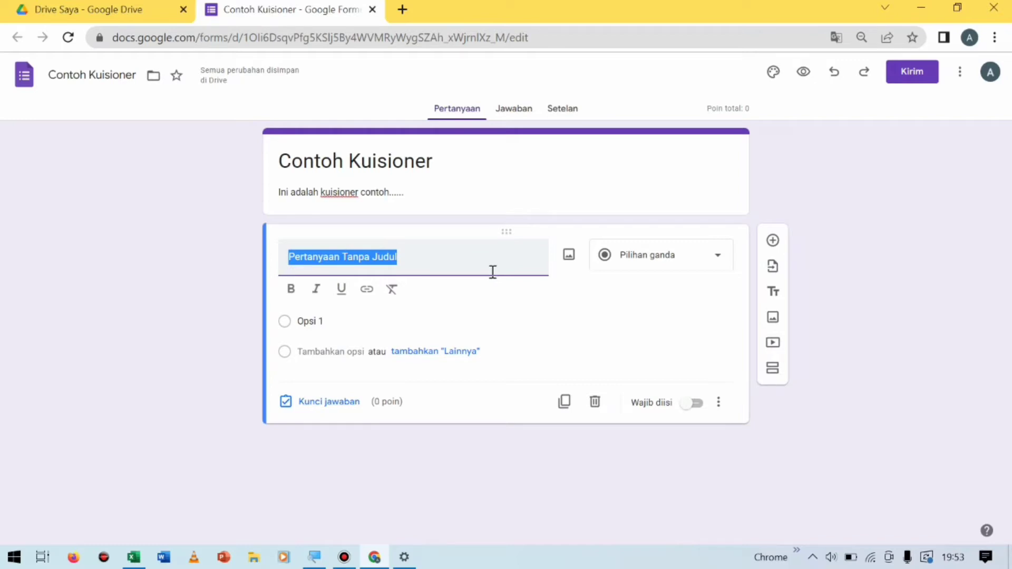
{"action": "type", "text": "Nama "}
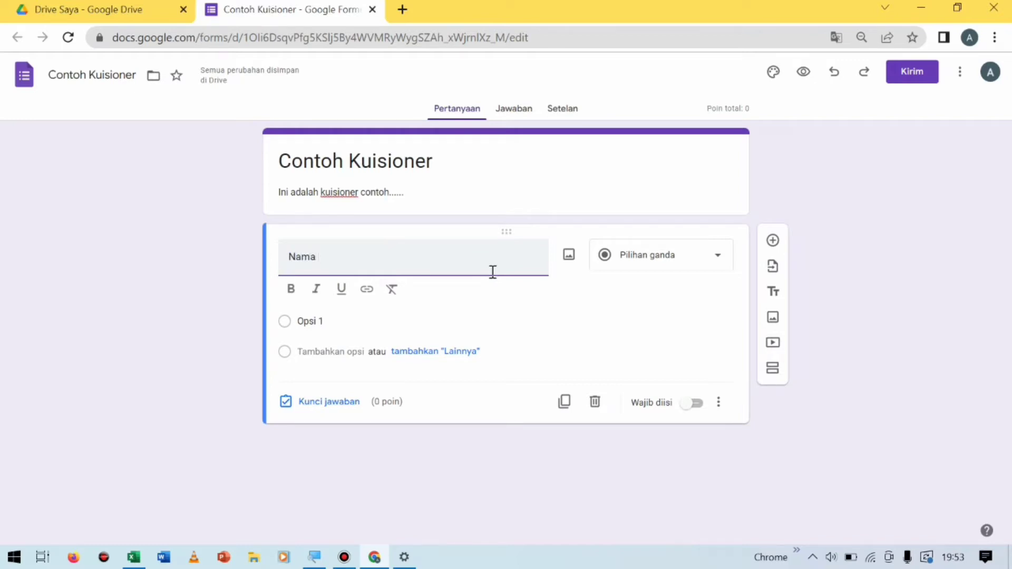
{"action": "type", "text": "ngkap"}
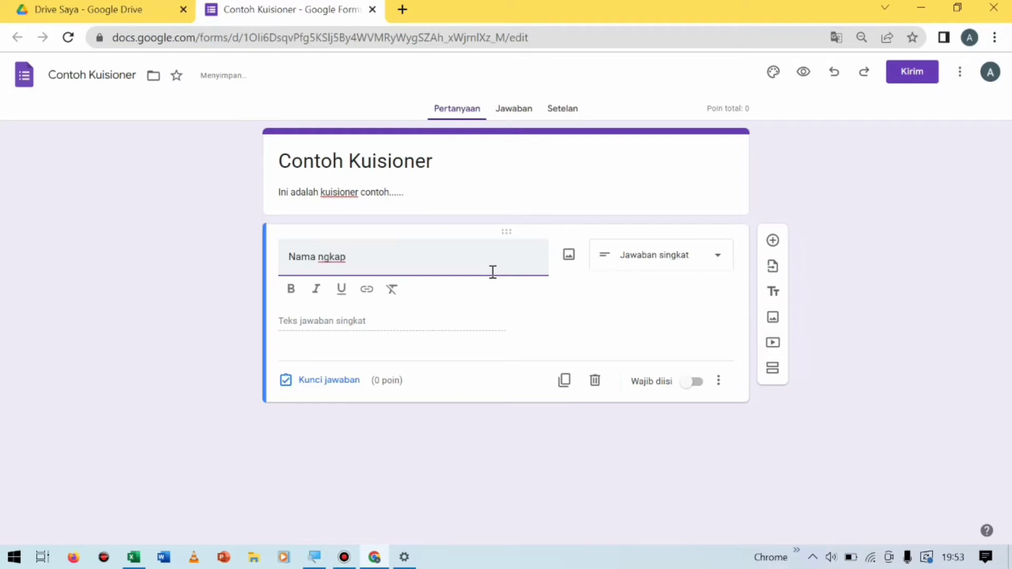
{"action": "key", "text": "BackSpace"}
{"action": "key", "text": "BackSpace"}
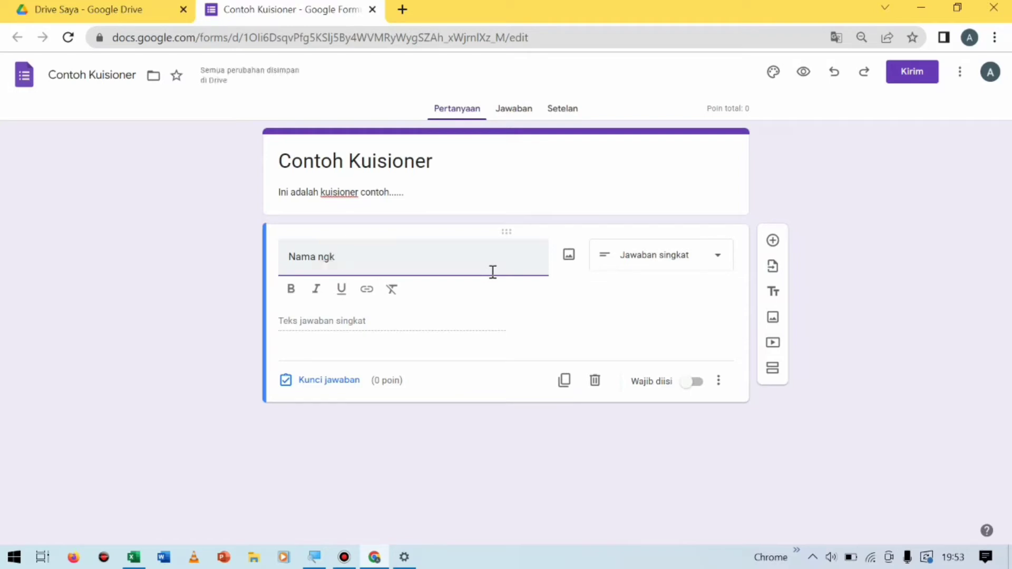
{"action": "type", "text": "leng"}
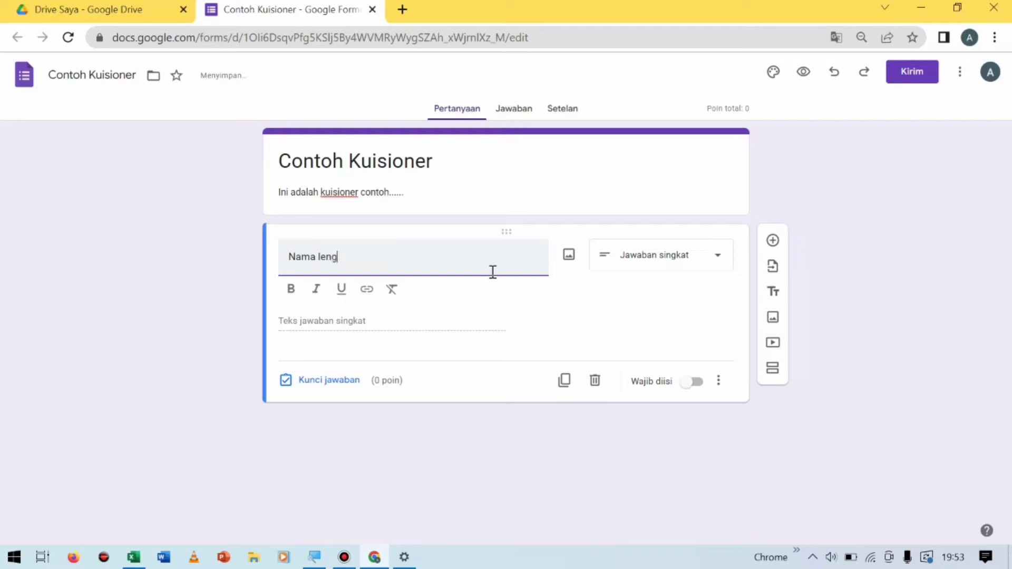
{"action": "type", "text": "kap?"}
Set the "Nama lengkap?" question to the Jawaban singkat answer type and make it required.
{"action": "left_click", "coordinate": [655, 256]}
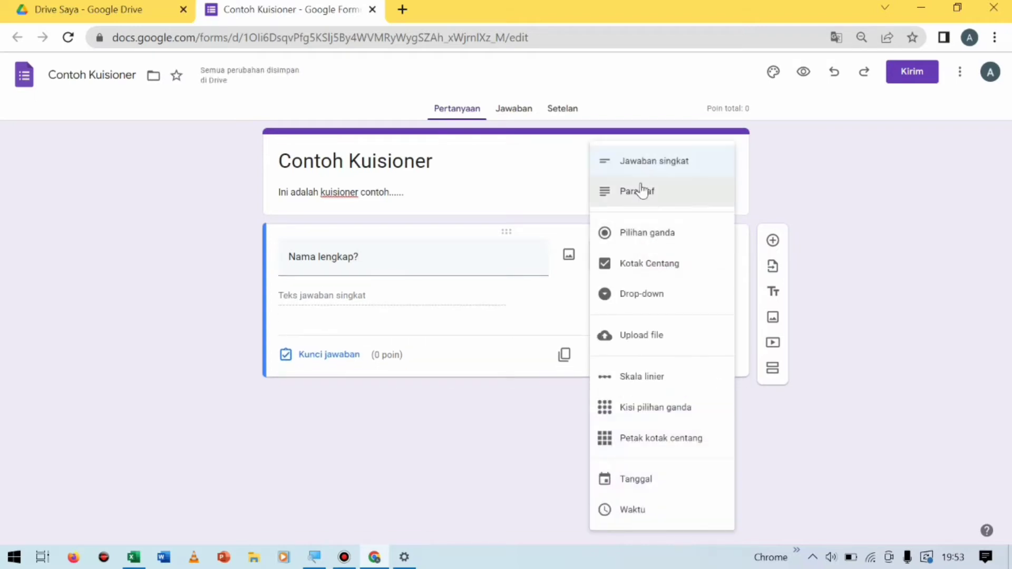
{"action": "left_click", "coordinate": [639, 163]}
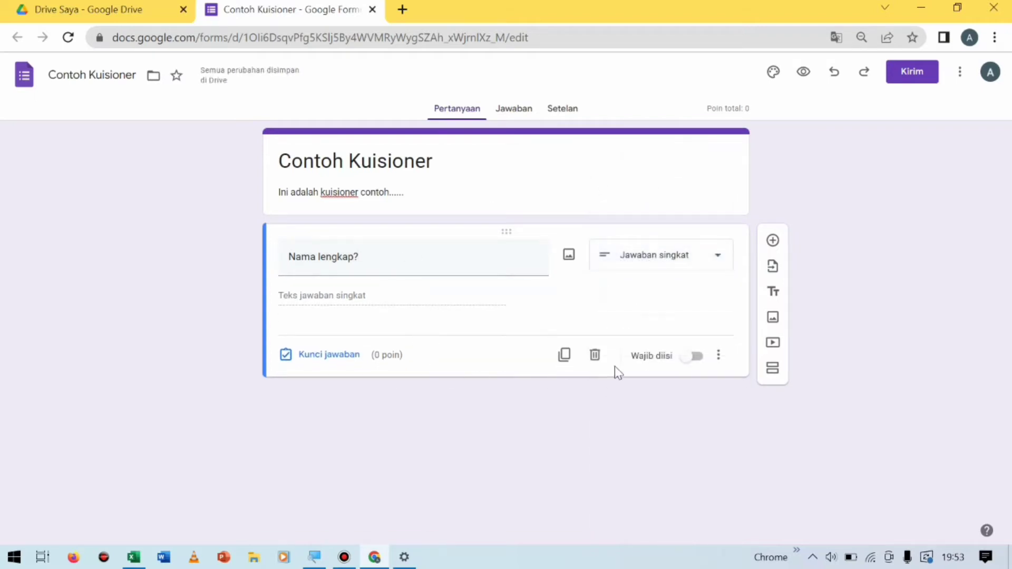
{"action": "left_click", "coordinate": [692, 359]}
Add a second question titled "Tanggal Lahir" with the Tanggal answer type and make it required.
{"action": "left_click", "coordinate": [772, 242]}
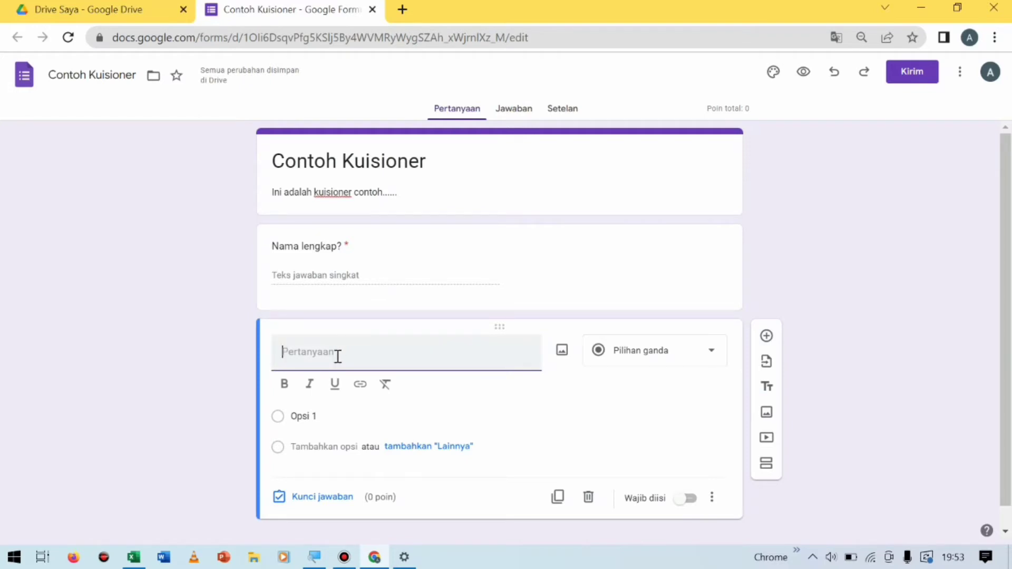
{"action": "type", "text": "Te"}
{"action": "key", "text": "BackSpace"}
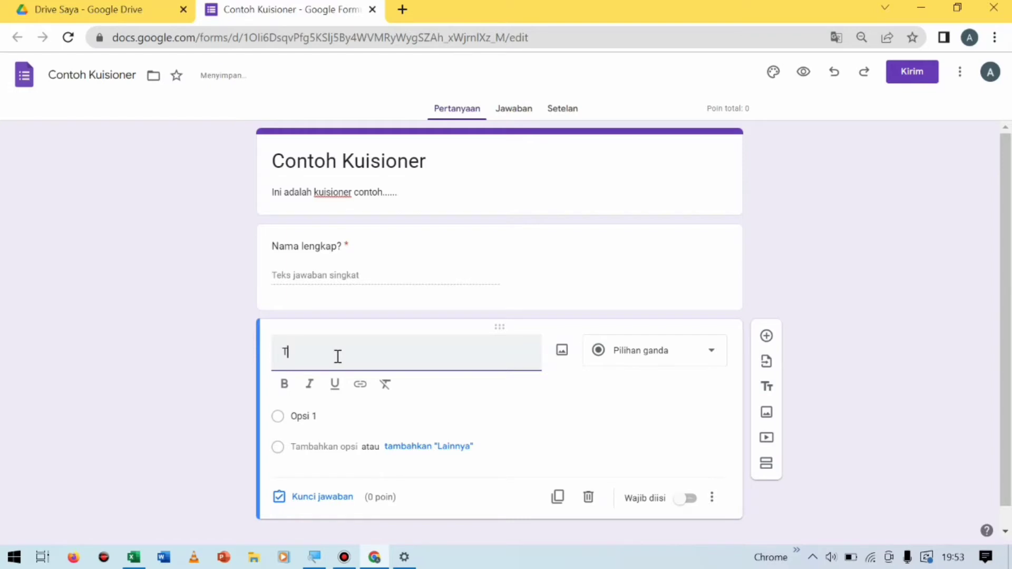
{"action": "type", "text": "a"}
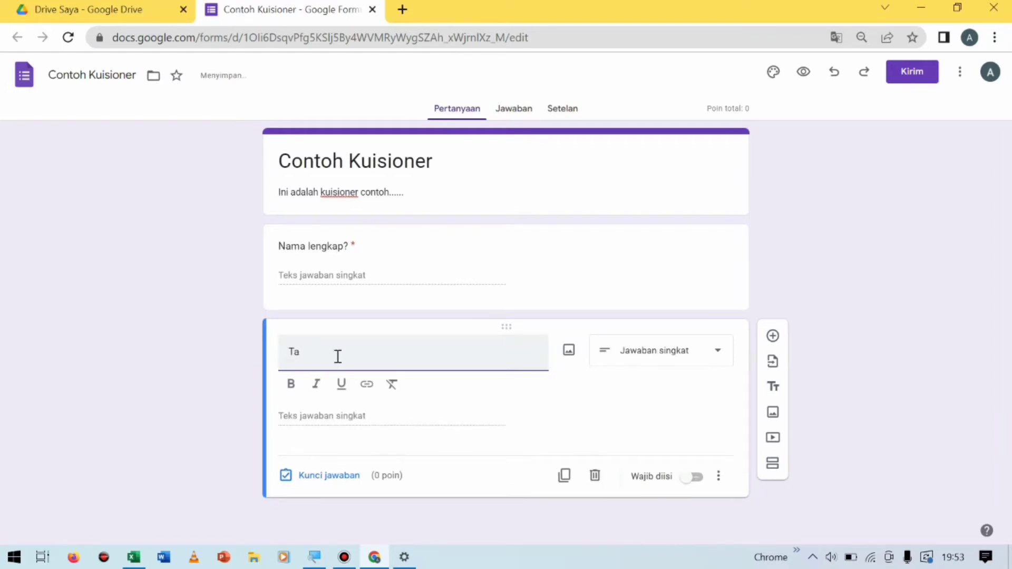
{"action": "type", "text": "lggal Lahir"}
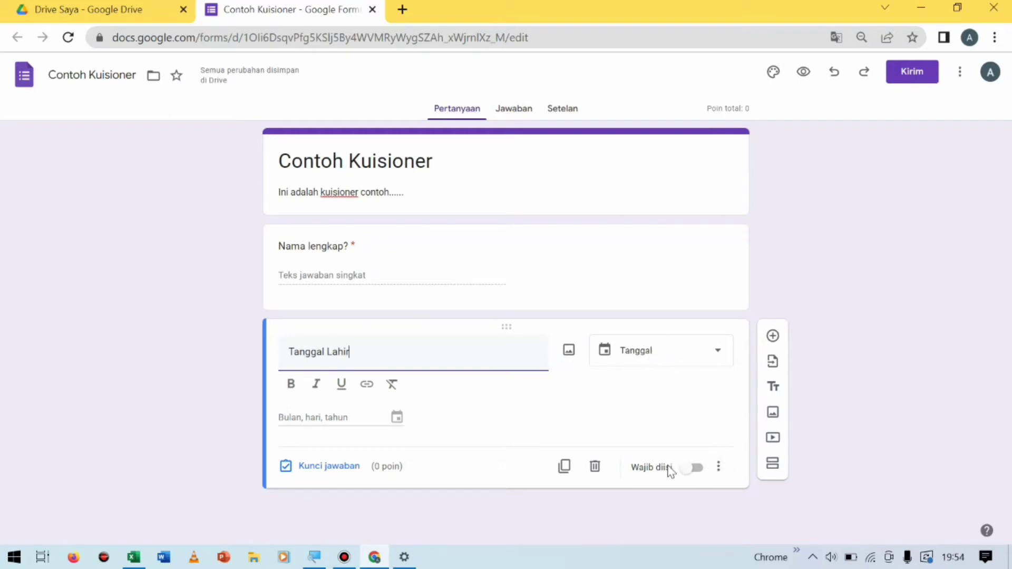
{"action": "left_click", "coordinate": [695, 469]}
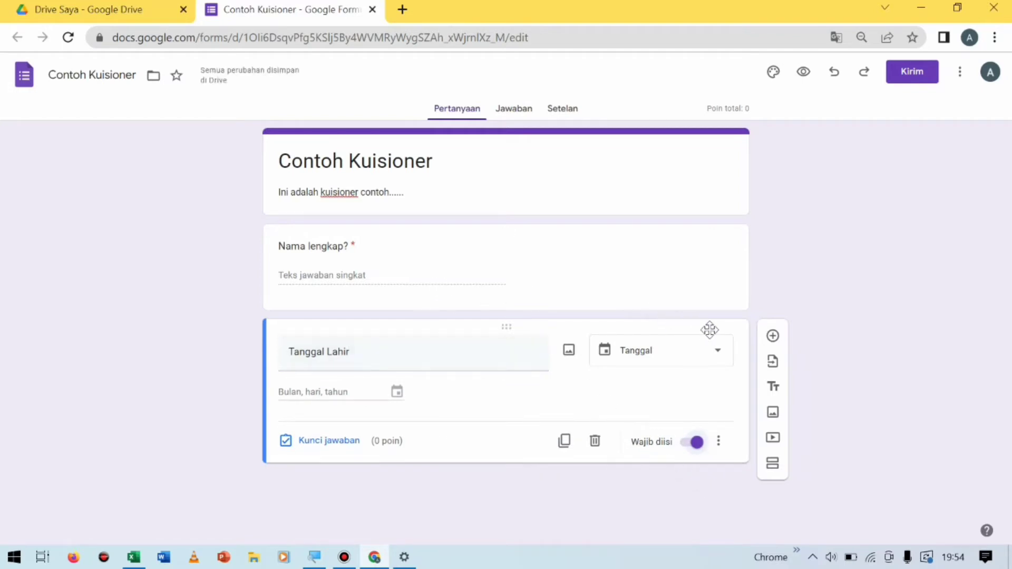
Add a third question titled "Tempat lahir?" below the Tanggal Lahir question.
{"action": "left_click", "coordinate": [772, 338]}
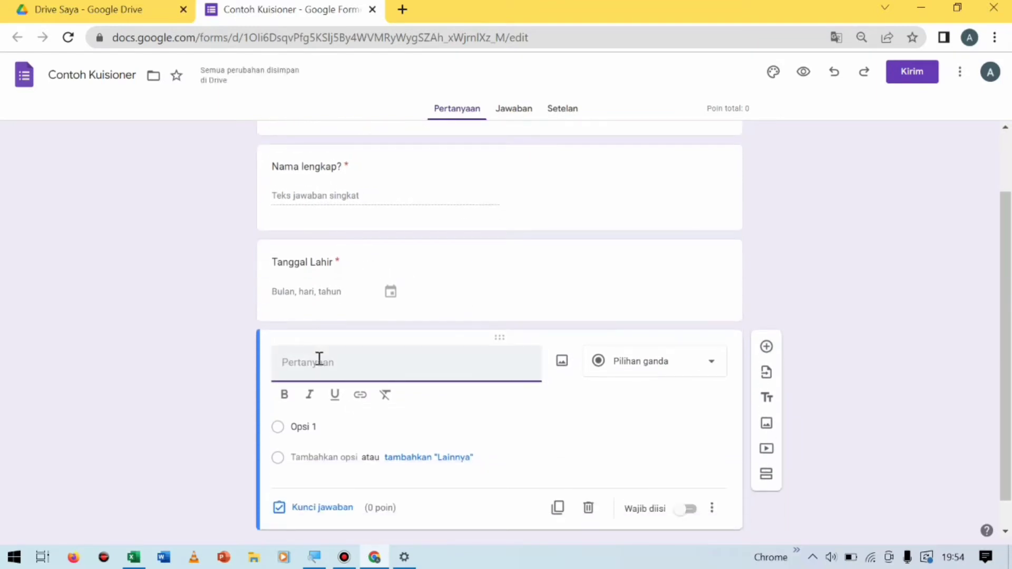
{"action": "type", "text": "Tempat Lahi"}
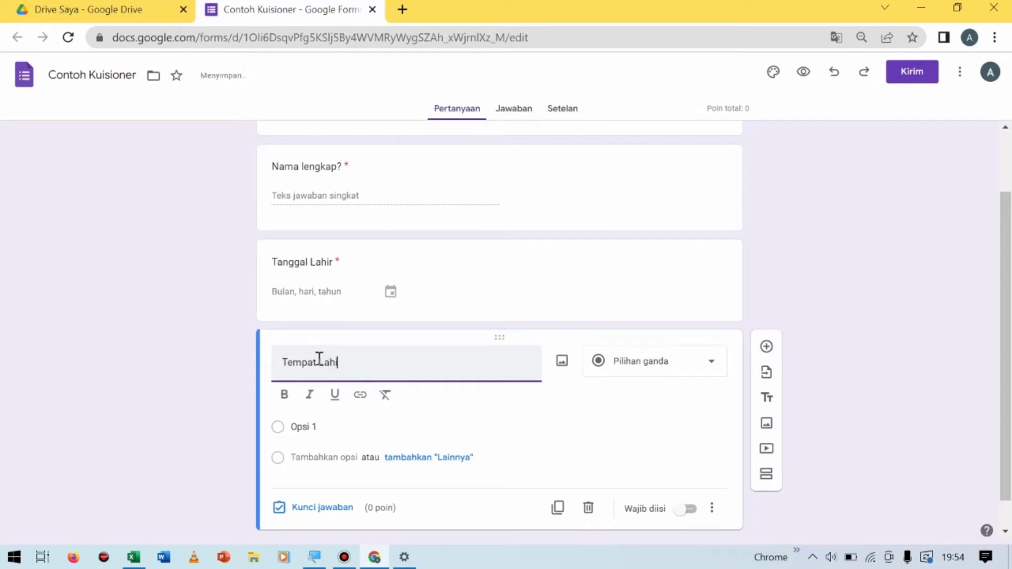
{"action": "key", "text": "ctrl+BackSpace"}
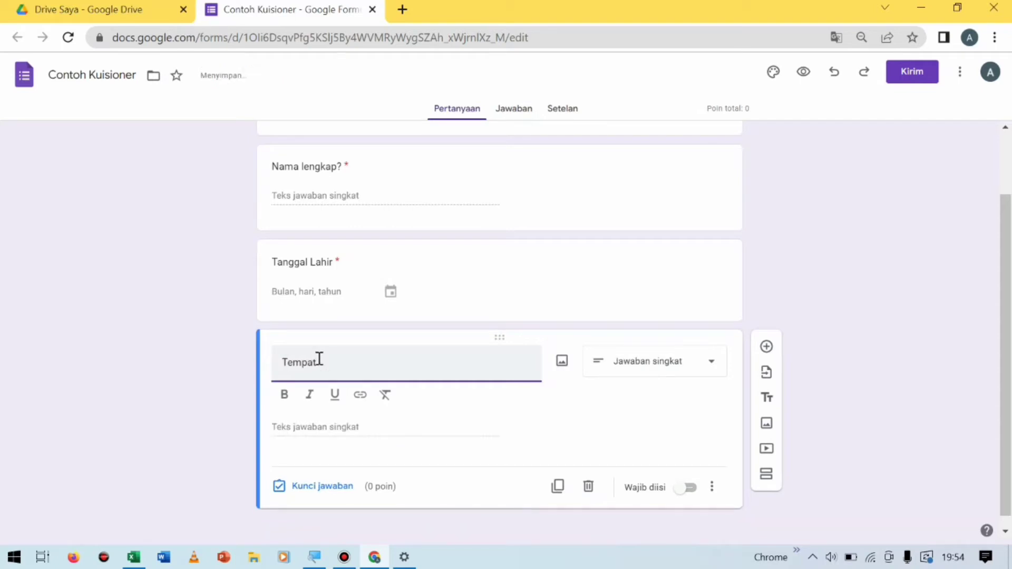
{"action": "type", "text": "lahir?"}
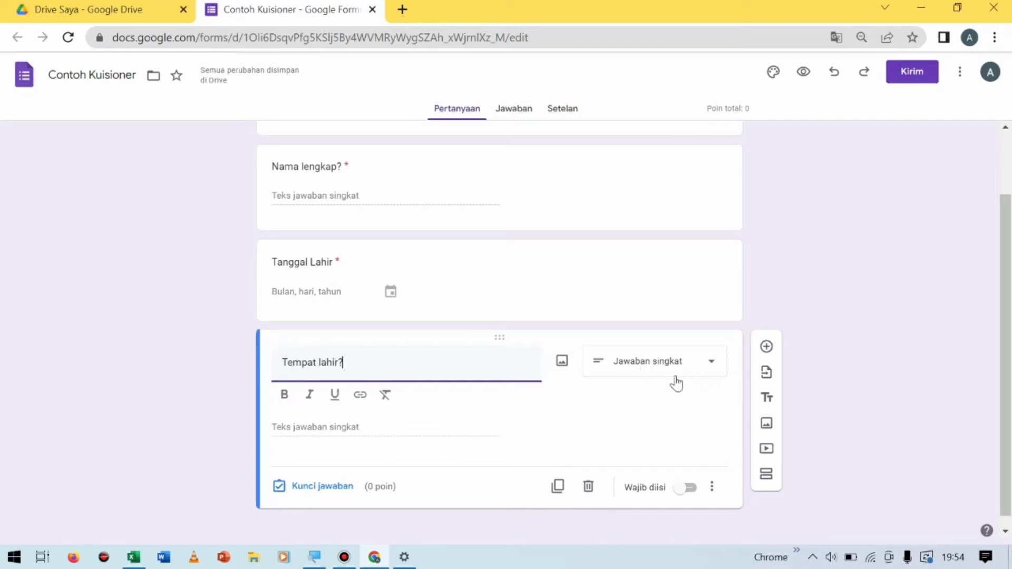
Add a fourth question titled "Apakah anda setuju .......?" below the Tempat lahir question.
{"action": "left_click", "coordinate": [765, 348]}
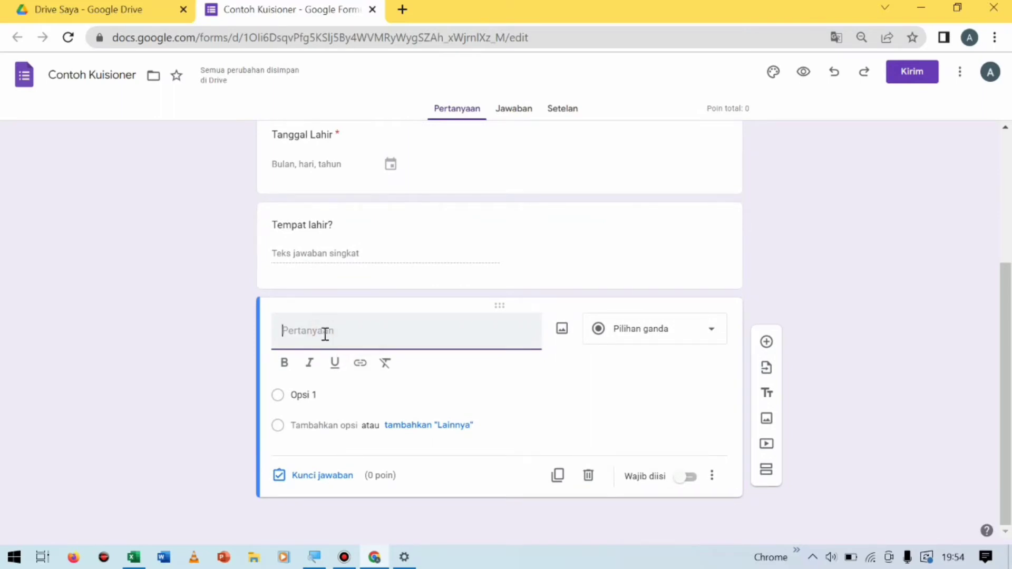
{"action": "type", "text": "Apakah anda se"}
{"action": "type", "text": "tuh"}
{"action": "type", "text": "ju"}
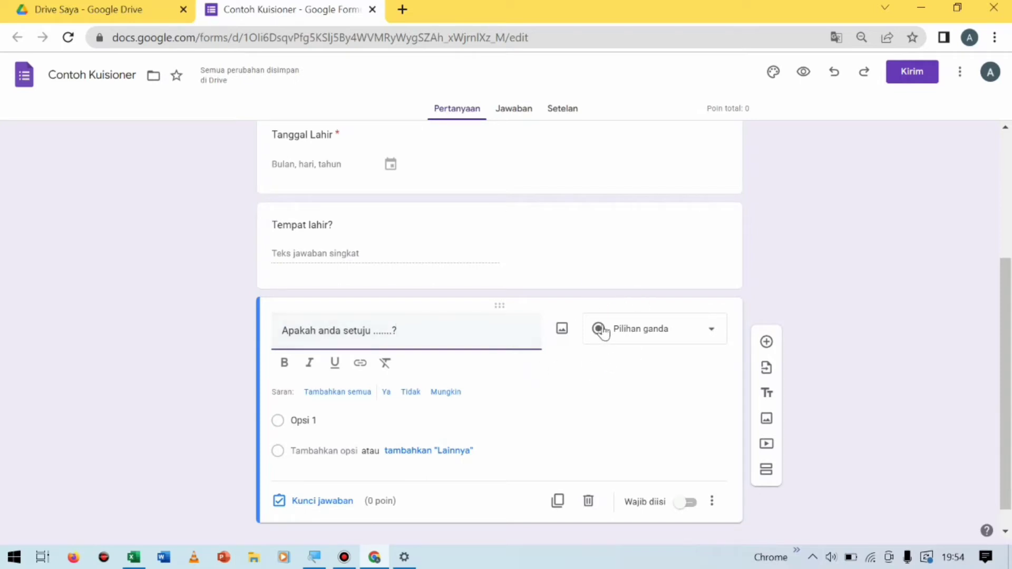
Give the "Apakah anda setuju" question the options "Setuju" and "Tidak setuju" and make it required.
{"action": "left_click", "coordinate": [295, 420]}
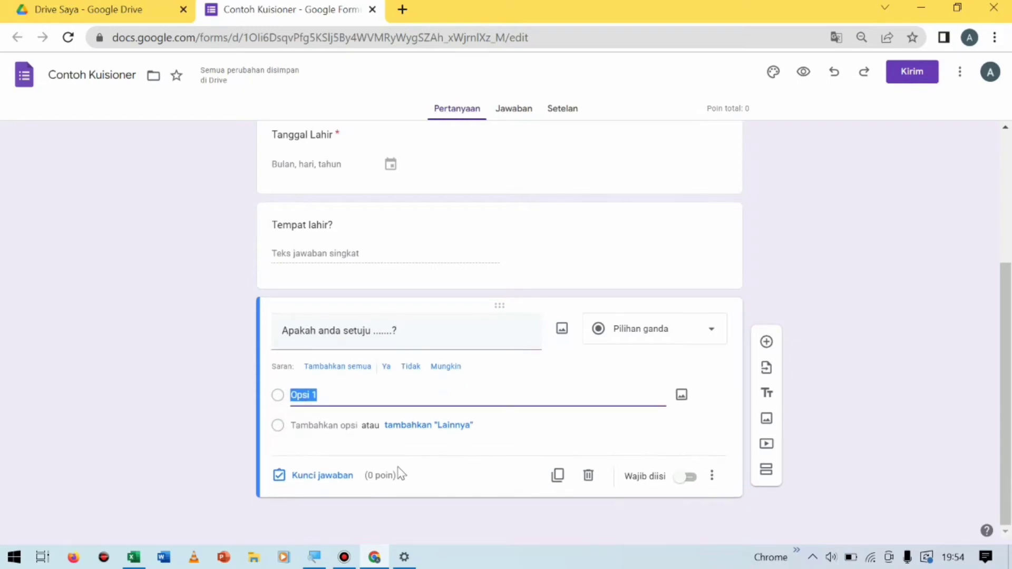
{"action": "type", "text": "Setuju"}
{"action": "left_click", "coordinate": [295, 426]}
{"action": "type", "text": "Tidak se"}
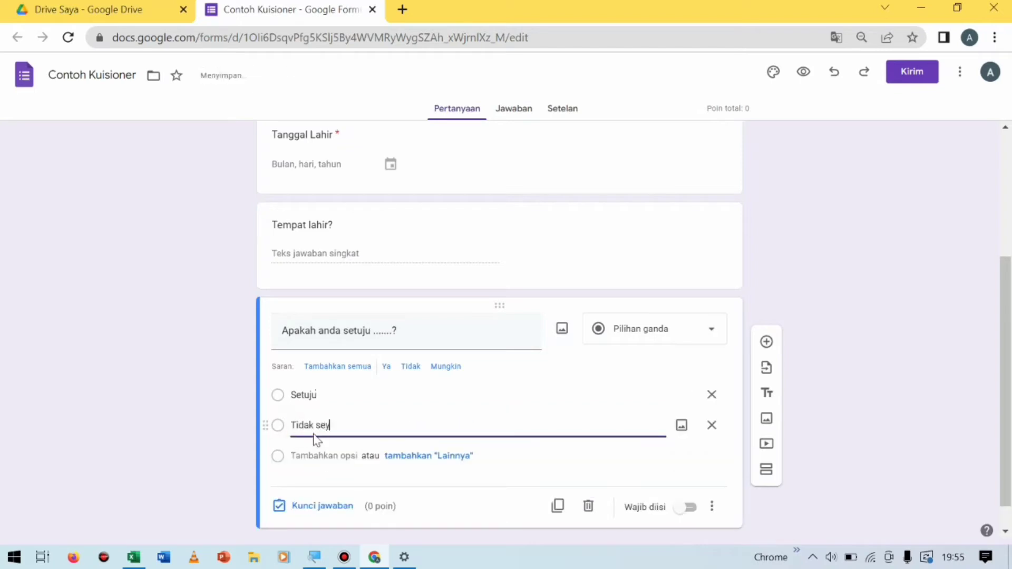
{"action": "type", "text": "tuju"}
{"action": "scroll", "coordinate": [678, 463], "scroll_direction": "down", "scroll_amount": 1}
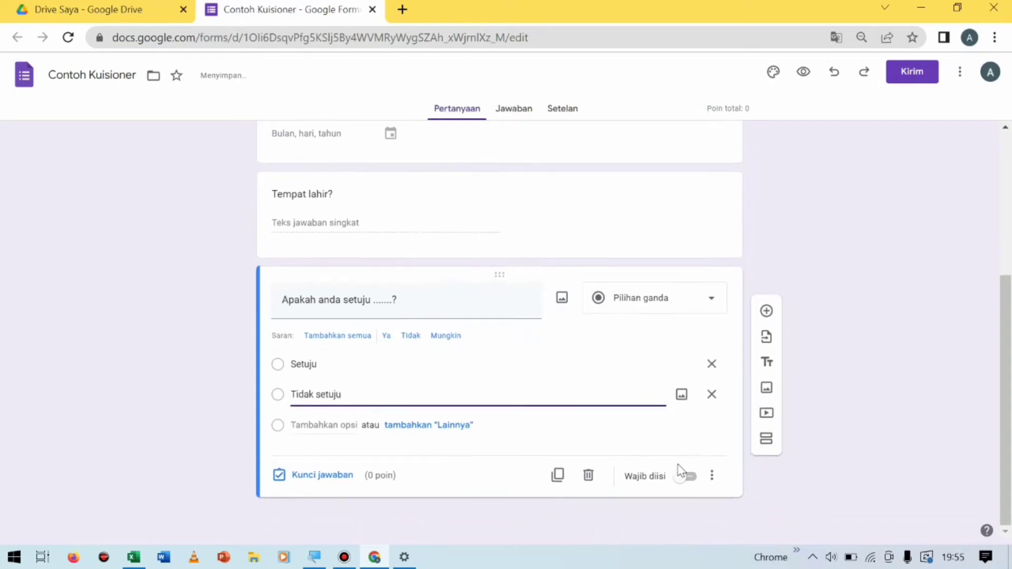
{"action": "left_click", "coordinate": [688, 477]}
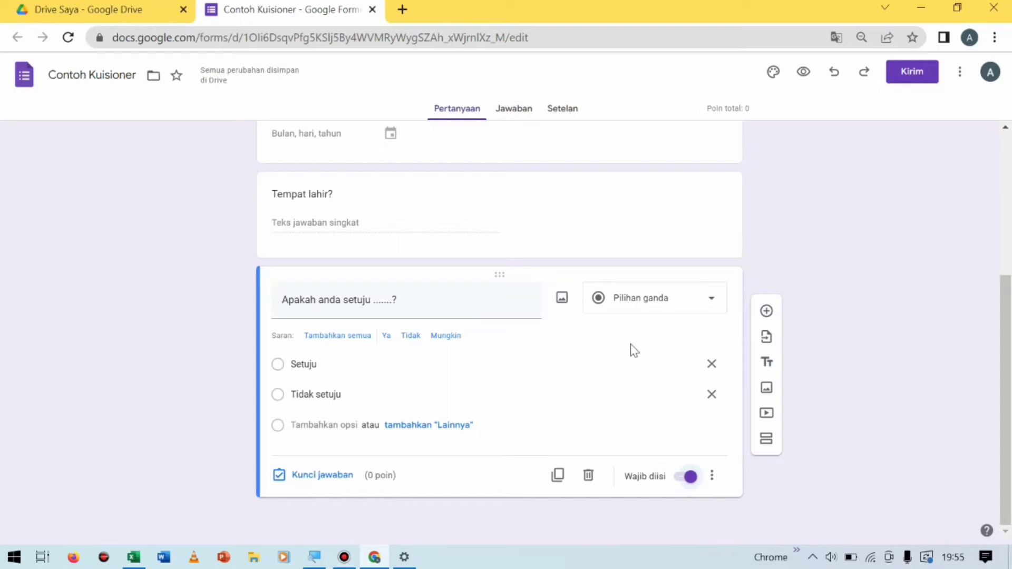
Add a fifth question titled "Seberapa penting kah atau tidak penting ..........?" below the Setuju/Tidak setuju question.
{"action": "left_click", "coordinate": [767, 312]}
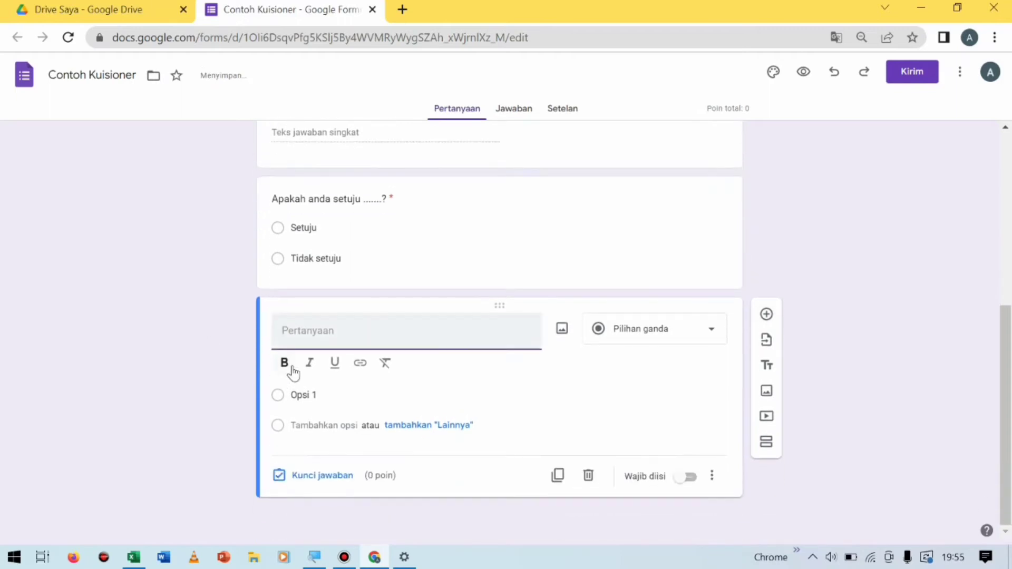
{"action": "type", "text": "Se"}
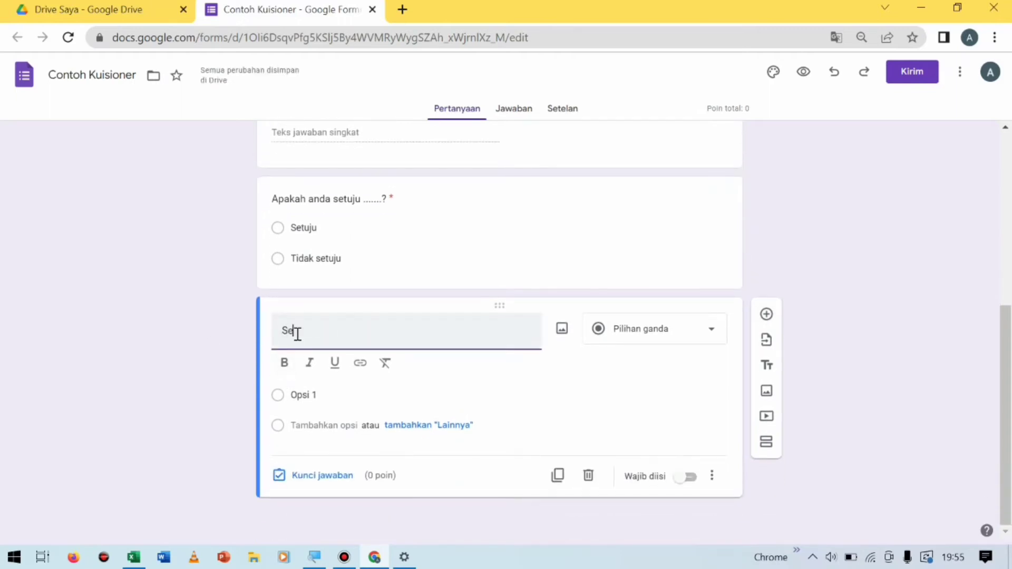
{"action": "type", "text": "tura"}
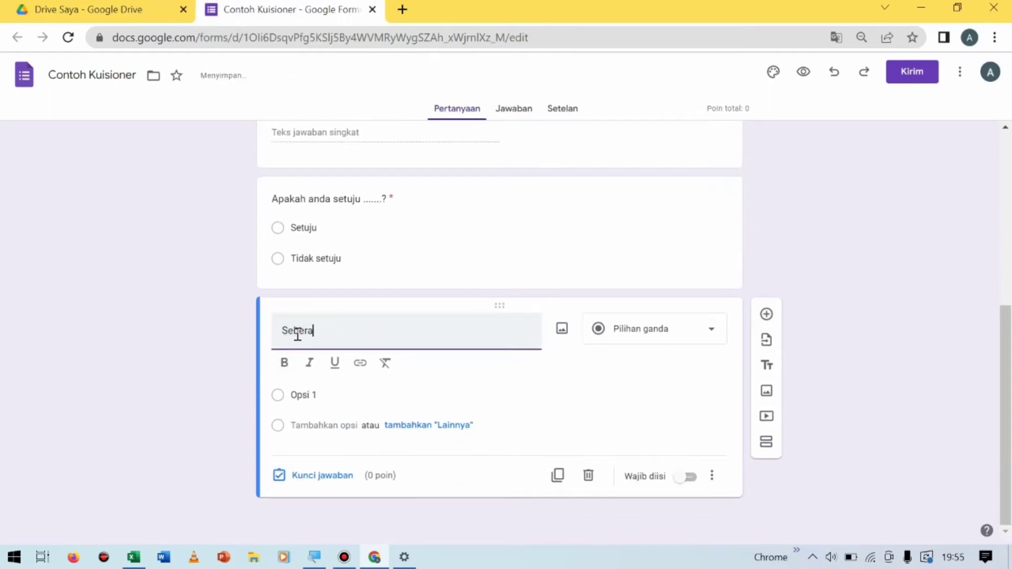
{"action": "type", "text": "pa tpe"}
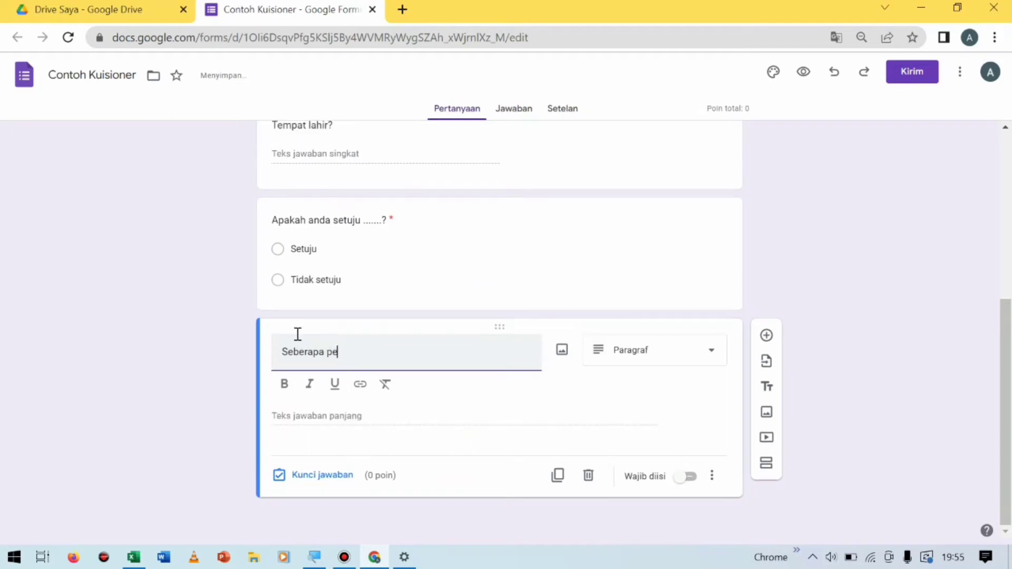
{"action": "type", "text": "nting kah atau tidak pen"}
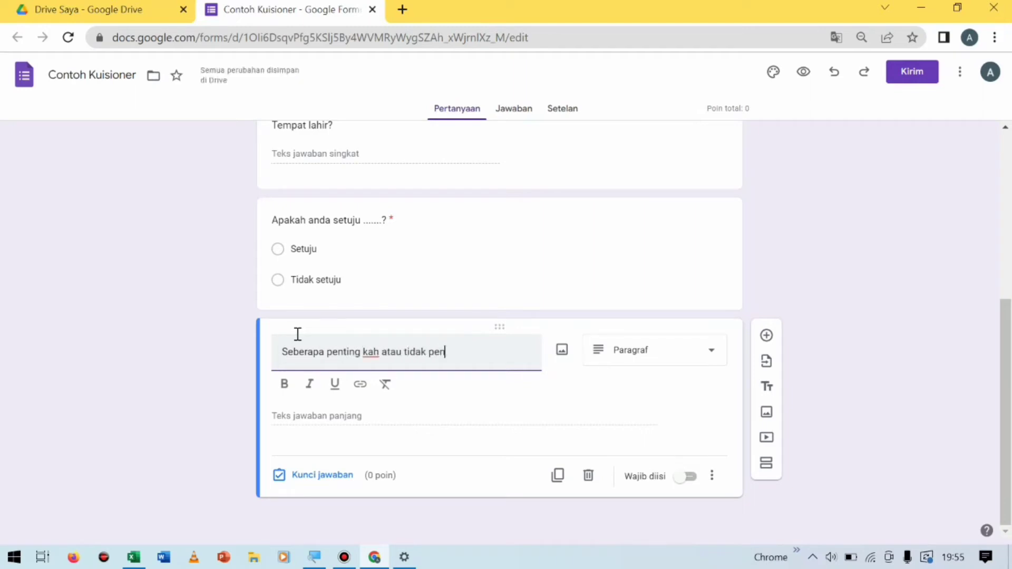
{"action": "type", "text": "ting"}
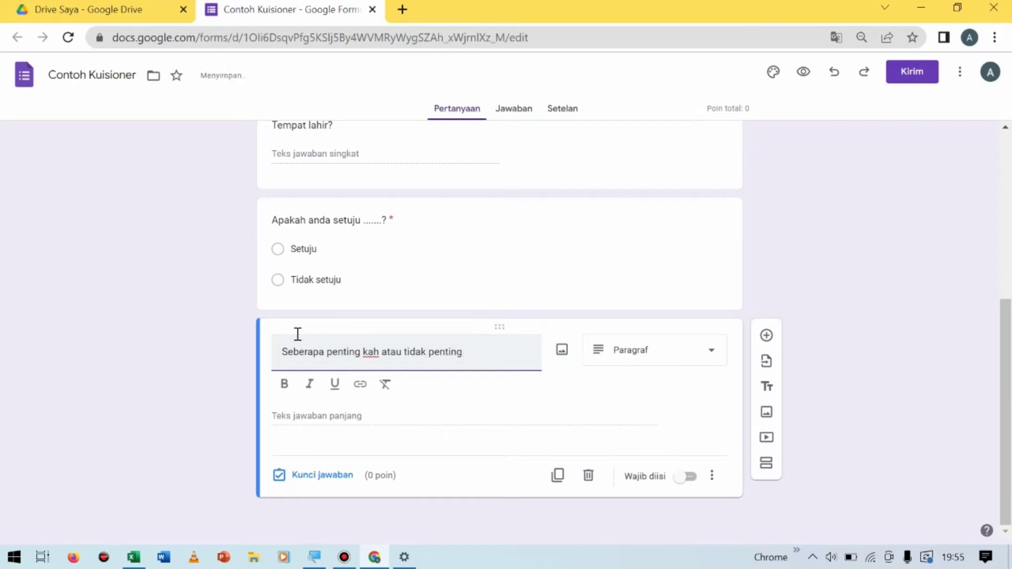
{"action": "type", "text": " .........?"}
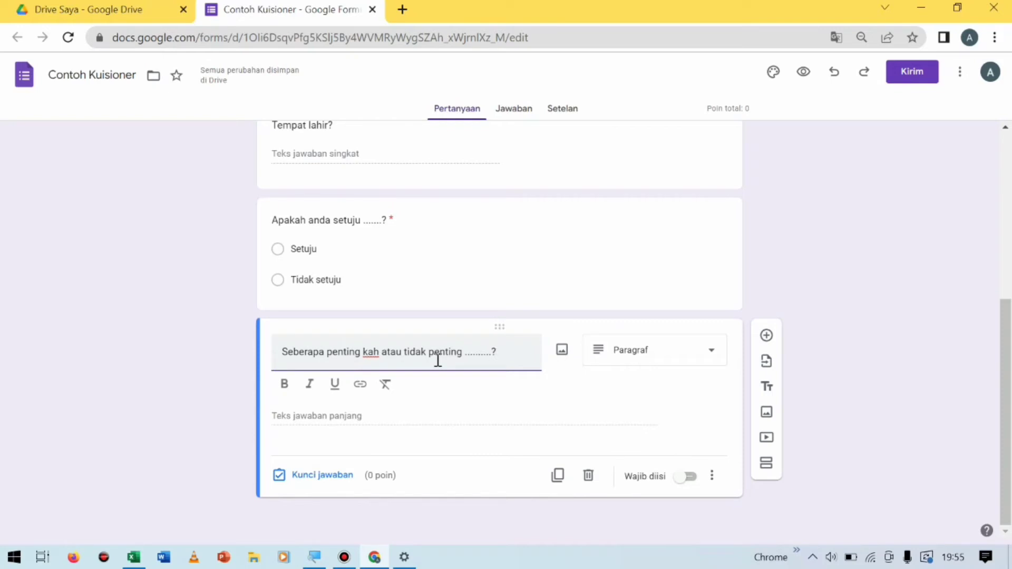
Set the "Seberapa penting" question to the Skala linier answer type with a scale from 1 to 4.
{"action": "left_click", "coordinate": [689, 352]}
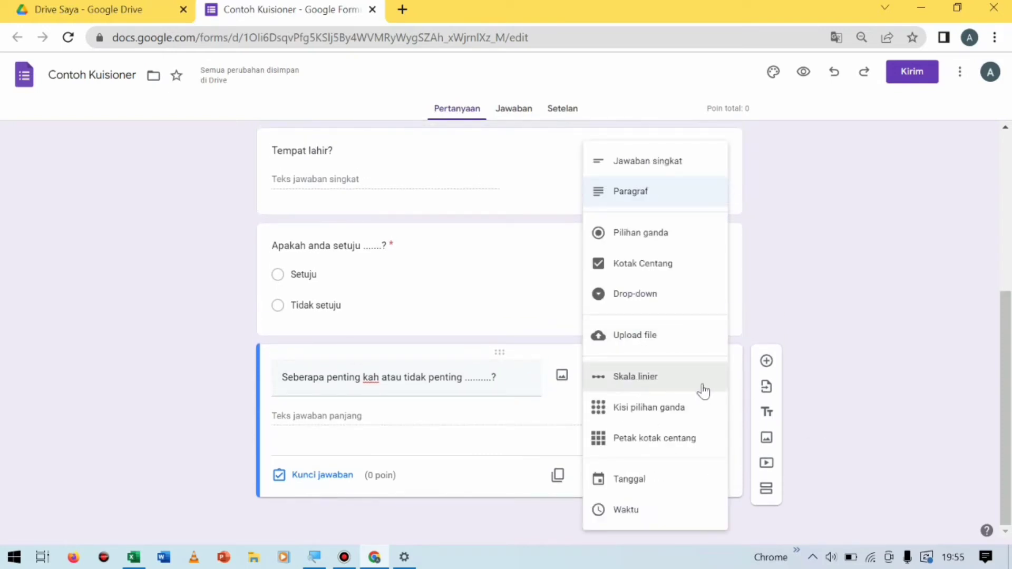
{"action": "left_click", "coordinate": [673, 389]}
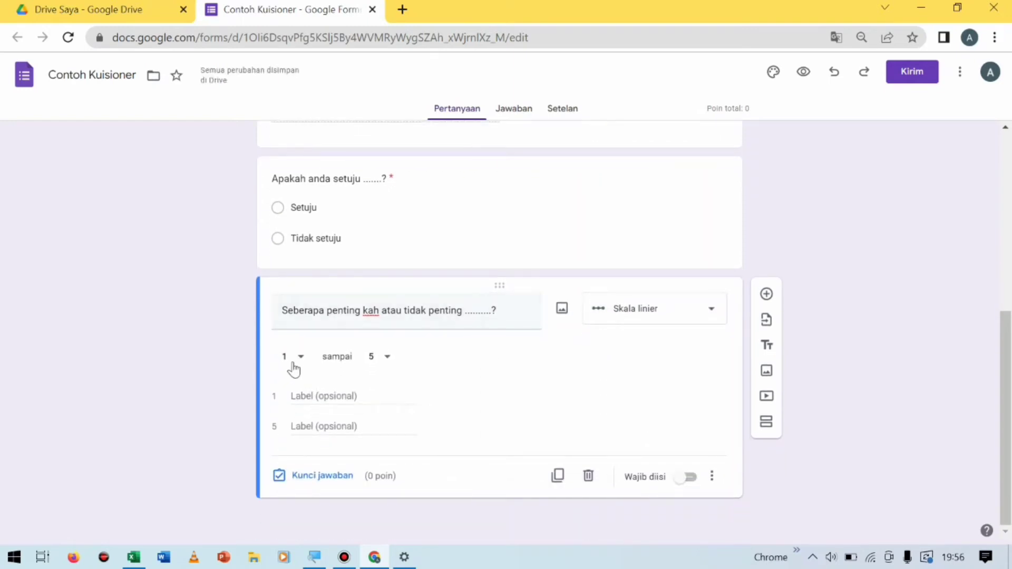
{"action": "left_click", "coordinate": [389, 360]}
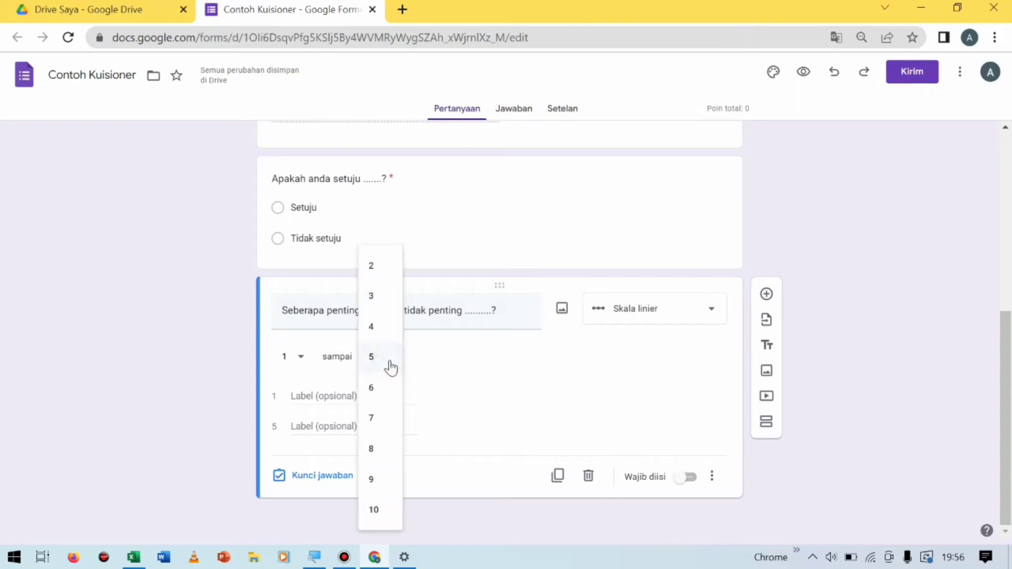
{"action": "left_click", "coordinate": [376, 328]}
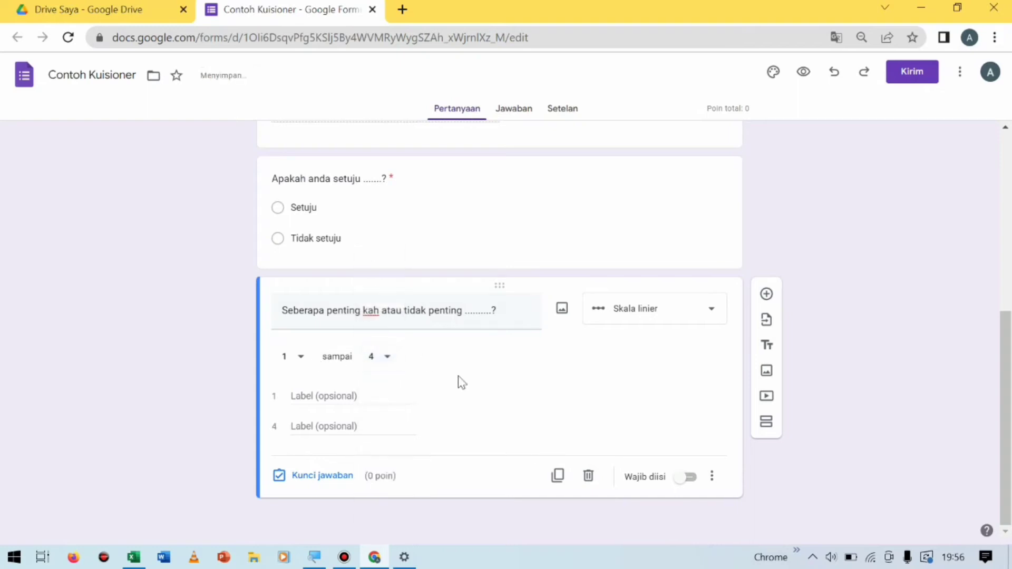
Label scale value 1 "Sangat Penting" and value 4 "Tidak Penting", and make the question required.
{"action": "left_click", "coordinate": [301, 396]}
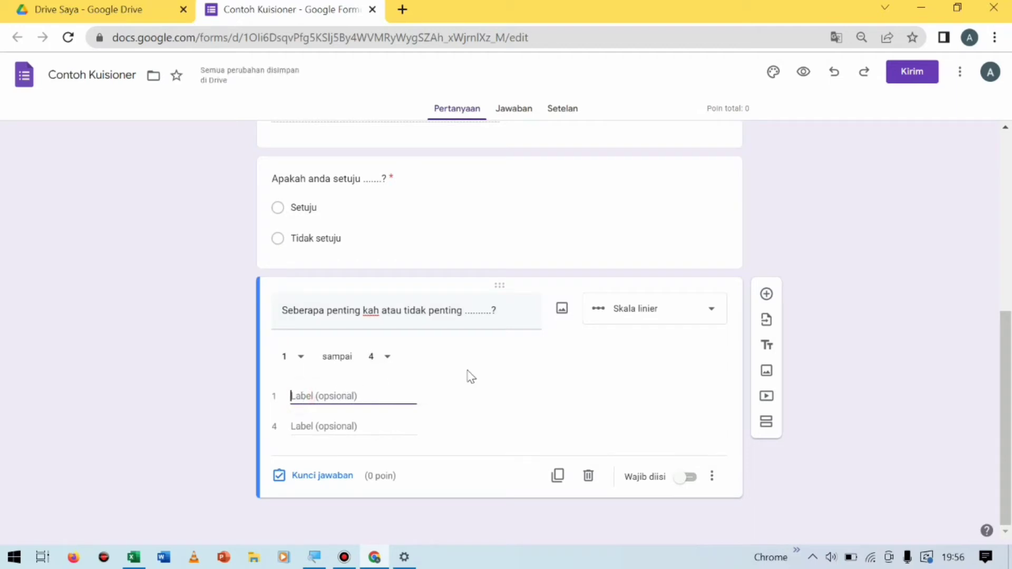
{"action": "type", "text": "Sangat Penting"}
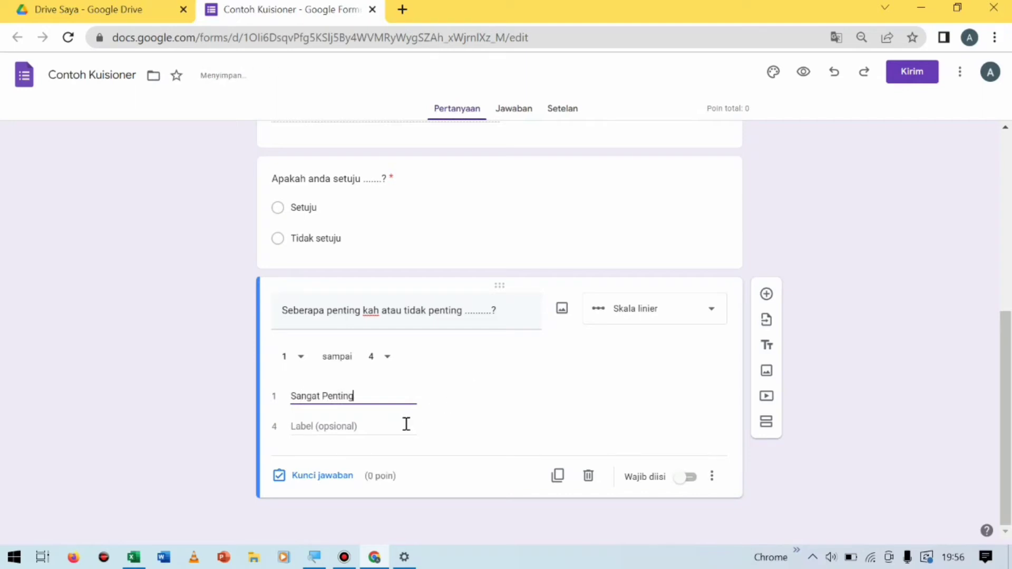
{"action": "left_click", "coordinate": [394, 425]}
{"action": "type", "text": "Tidak Penting"}
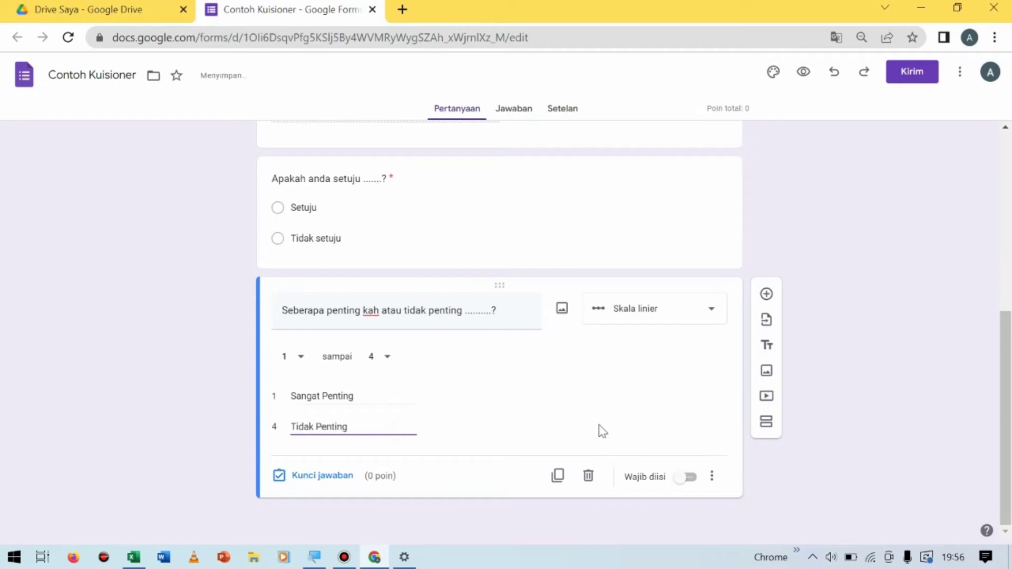
{"action": "left_click", "coordinate": [688, 476]}
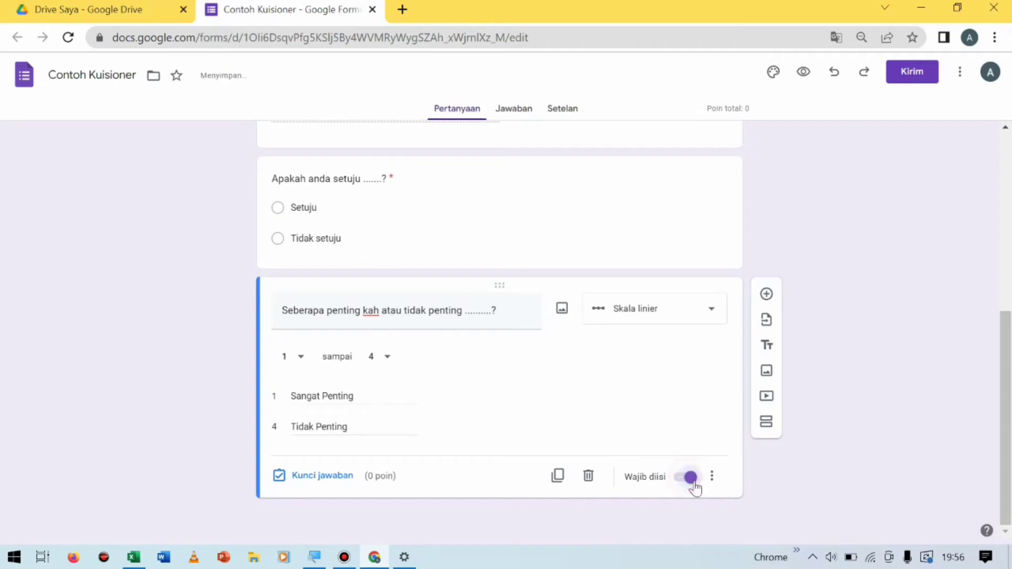
Review all the form's questions, from the title and personal-data fields to the linear scale question.
{"action": "scroll", "coordinate": [540, 414], "scroll_direction": "up", "scroll_amount": 7}
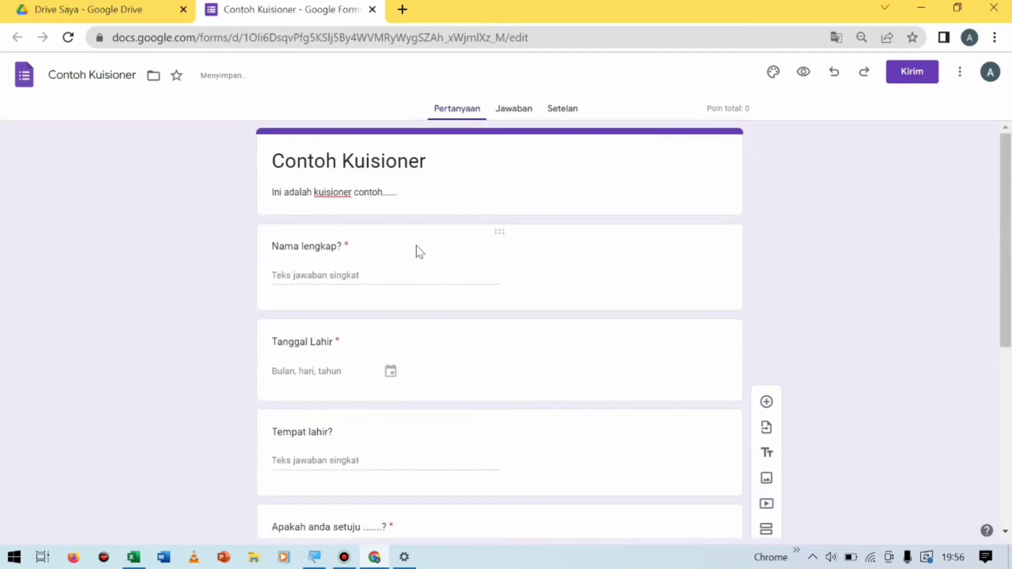
{"action": "scroll", "coordinate": [419, 253], "scroll_direction": "down", "scroll_amount": 6}
{"action": "scroll", "coordinate": [419, 253], "scroll_direction": "down", "scroll_amount": 1}
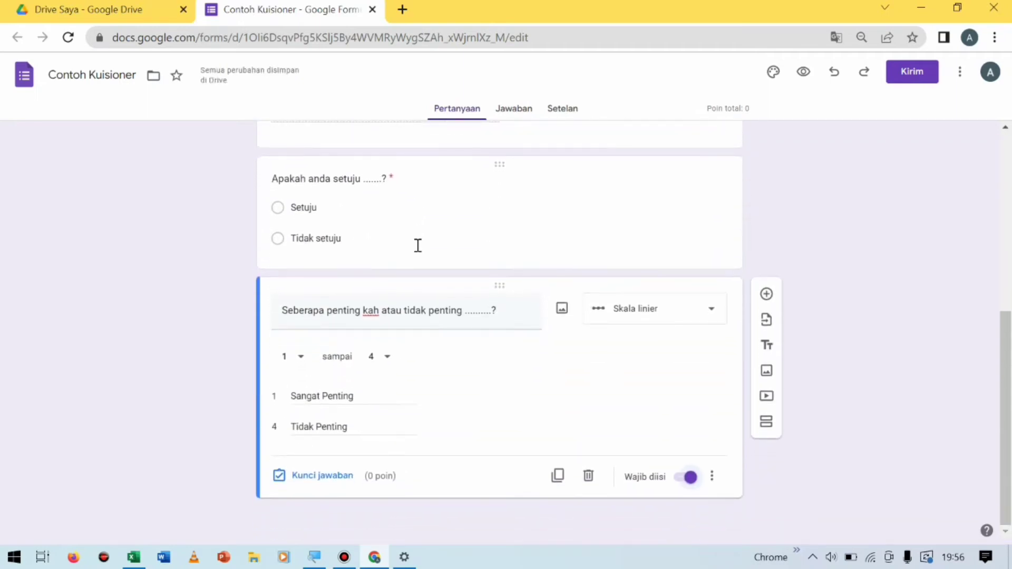
{"action": "scroll", "coordinate": [429, 340], "scroll_direction": "up", "scroll_amount": 6}
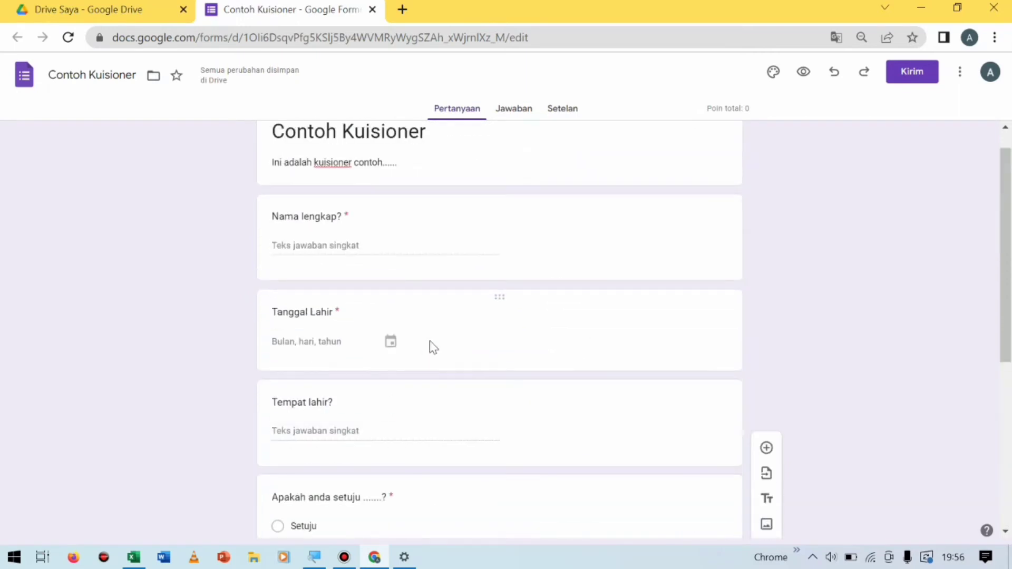
{"action": "scroll", "coordinate": [371, 276], "scroll_direction": "down", "scroll_amount": 3}
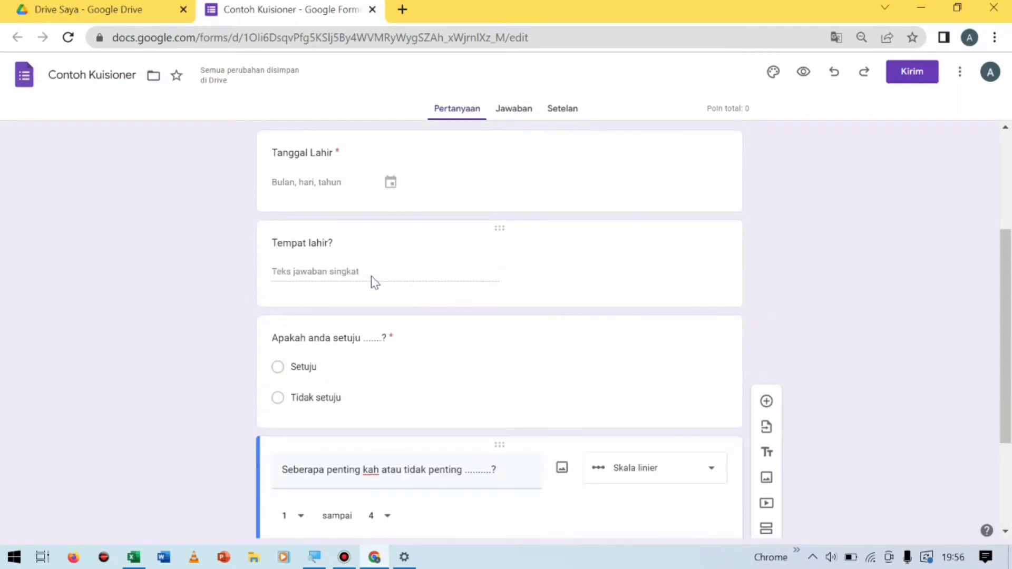
{"action": "scroll", "coordinate": [371, 276], "scroll_direction": "down", "scroll_amount": 3}
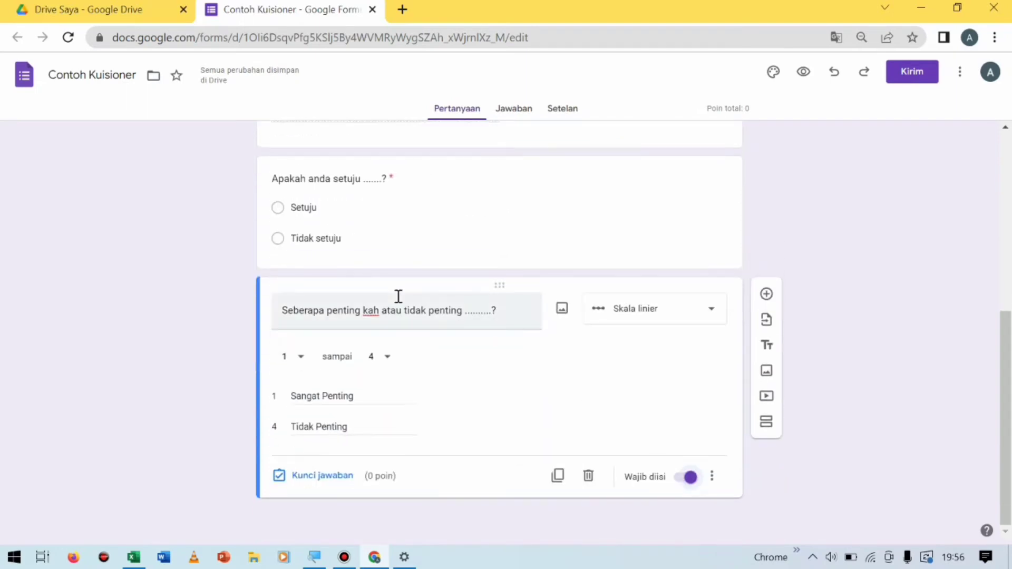
{"action": "scroll", "coordinate": [348, 258], "scroll_direction": "up", "scroll_amount": 2}
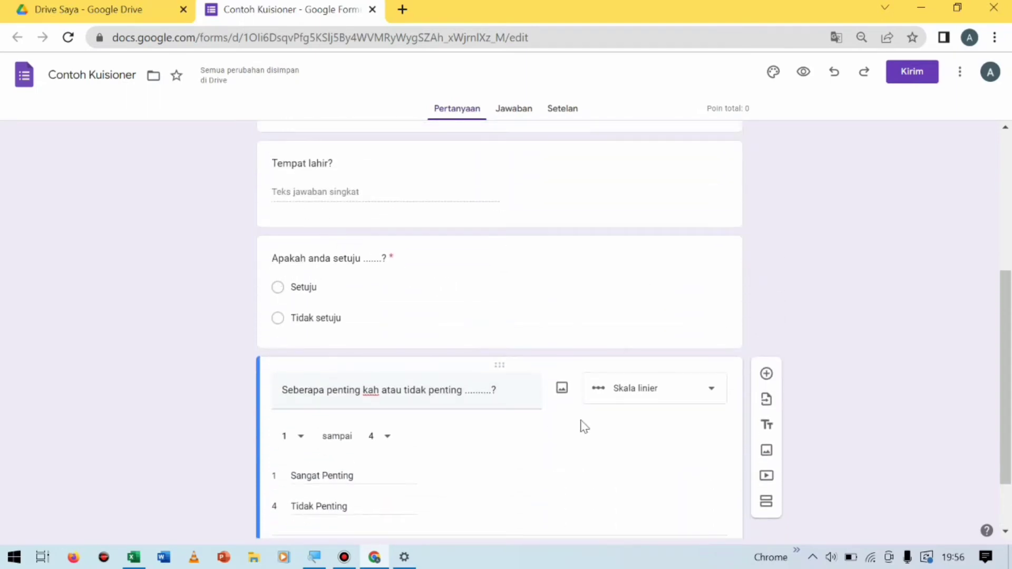
{"action": "scroll", "coordinate": [510, 321], "scroll_direction": "up", "scroll_amount": 3}
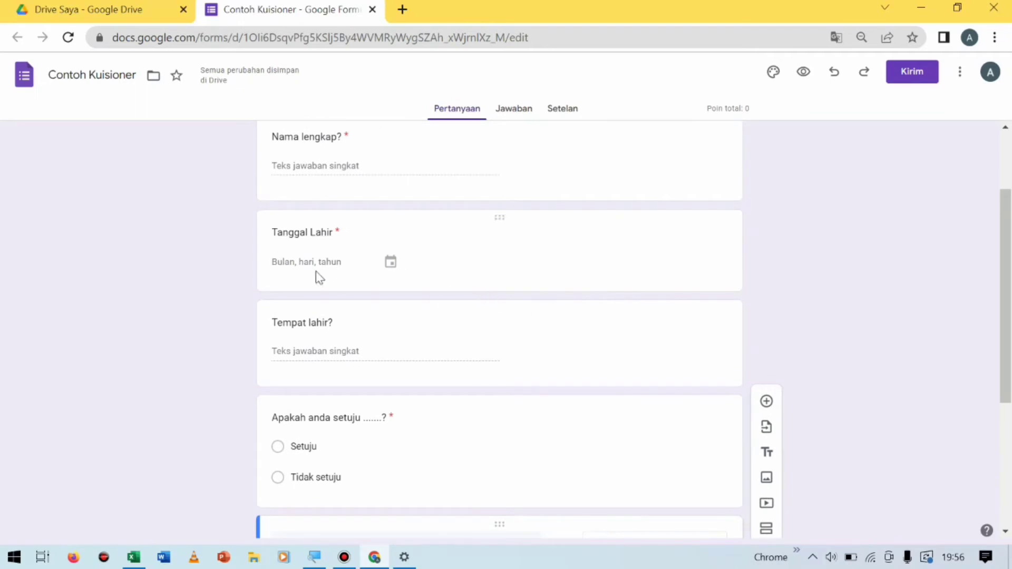
{"action": "scroll", "coordinate": [351, 270], "scroll_direction": "down", "scroll_amount": 3}
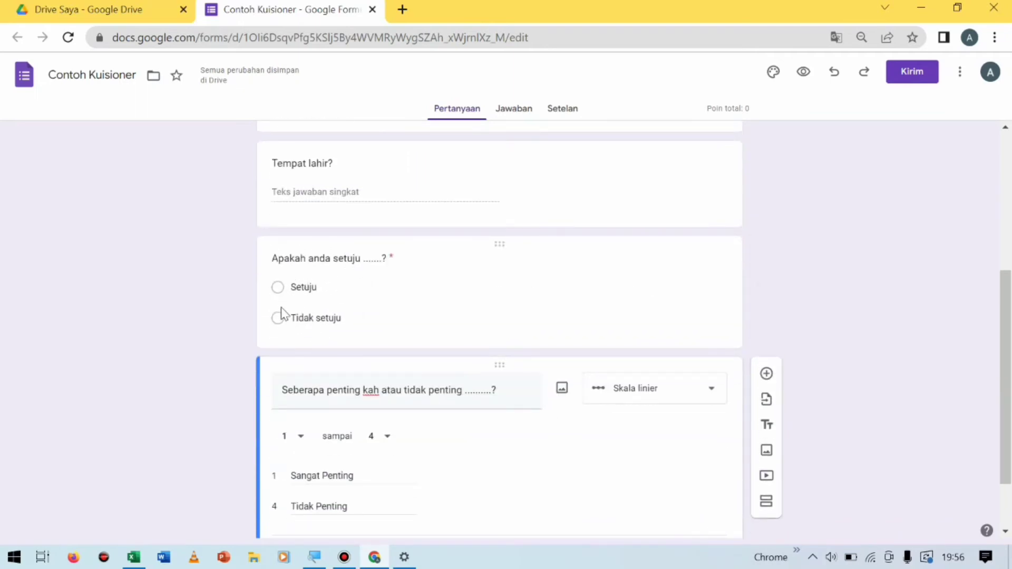
{"action": "scroll", "coordinate": [294, 316], "scroll_direction": "down", "scroll_amount": 2}
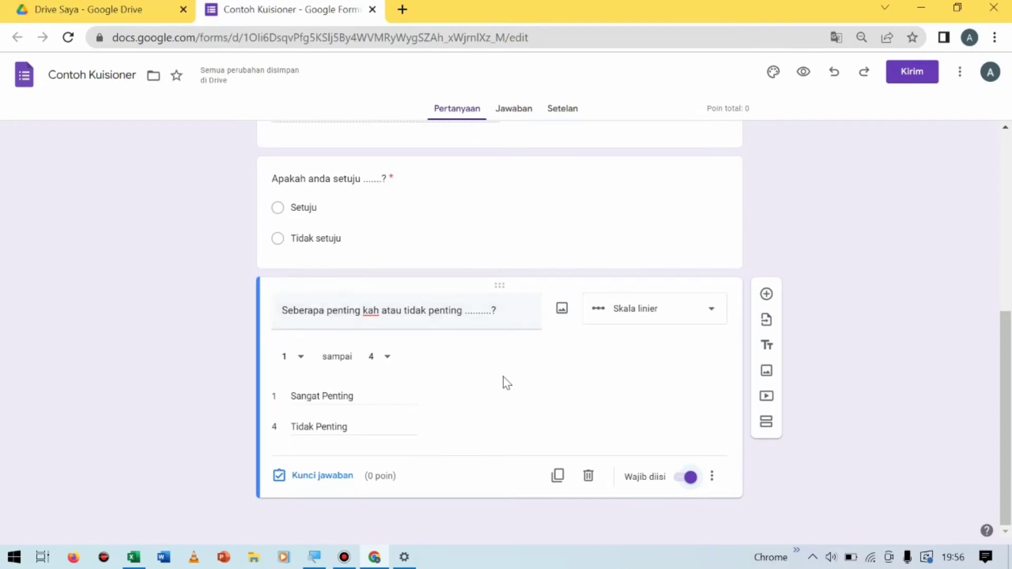
Add a sixth question titled "1 + 1 =" below the linear scale question, keeping the Pilihan ganda answer type.
{"action": "left_click", "coordinate": [767, 294]}
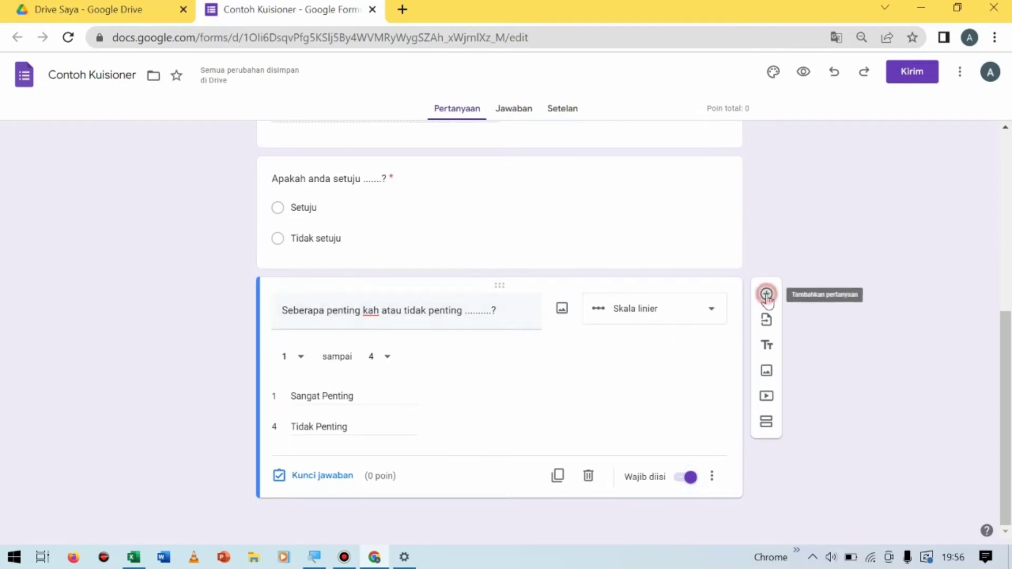
{"action": "left_click", "coordinate": [365, 353]}
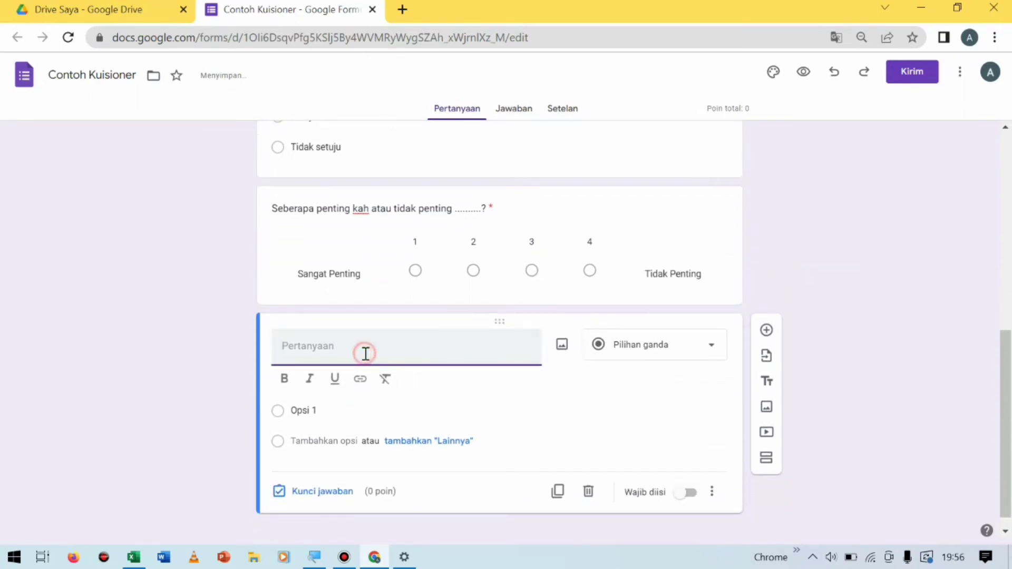
{"action": "left_click", "coordinate": [648, 354]}
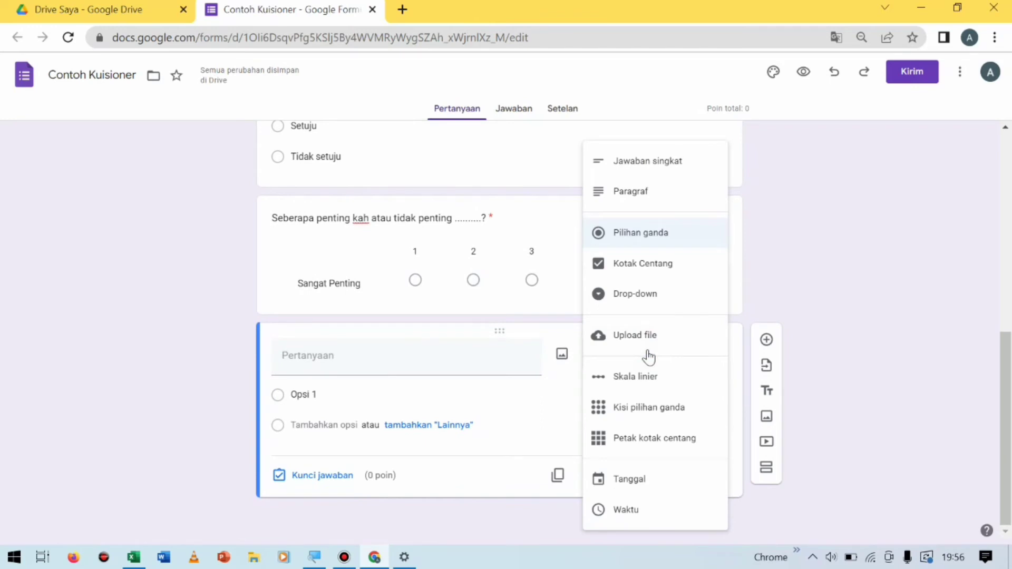
{"action": "left_click", "coordinate": [356, 371]}
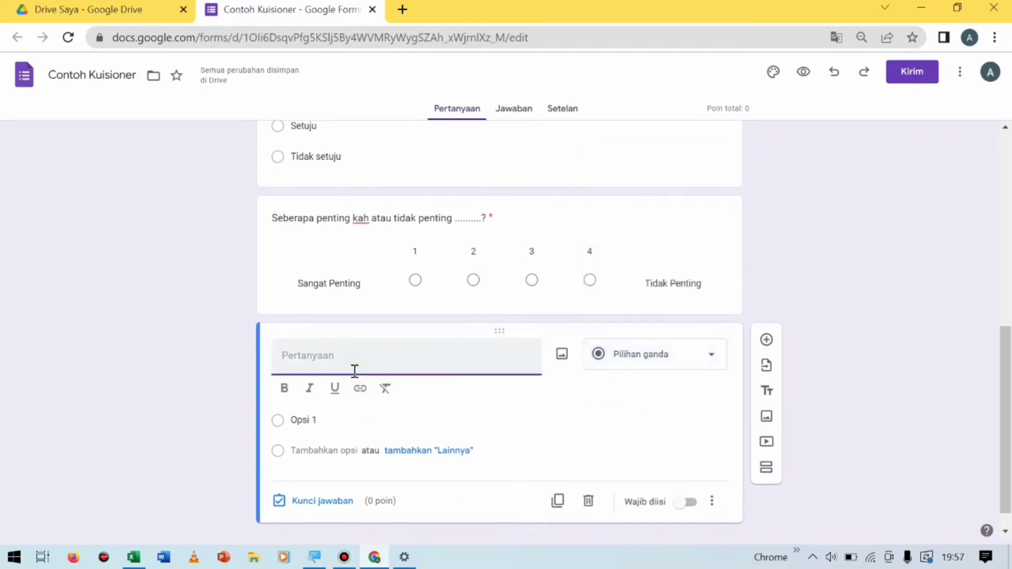
{"action": "type", "text": "1 + 1 ="}
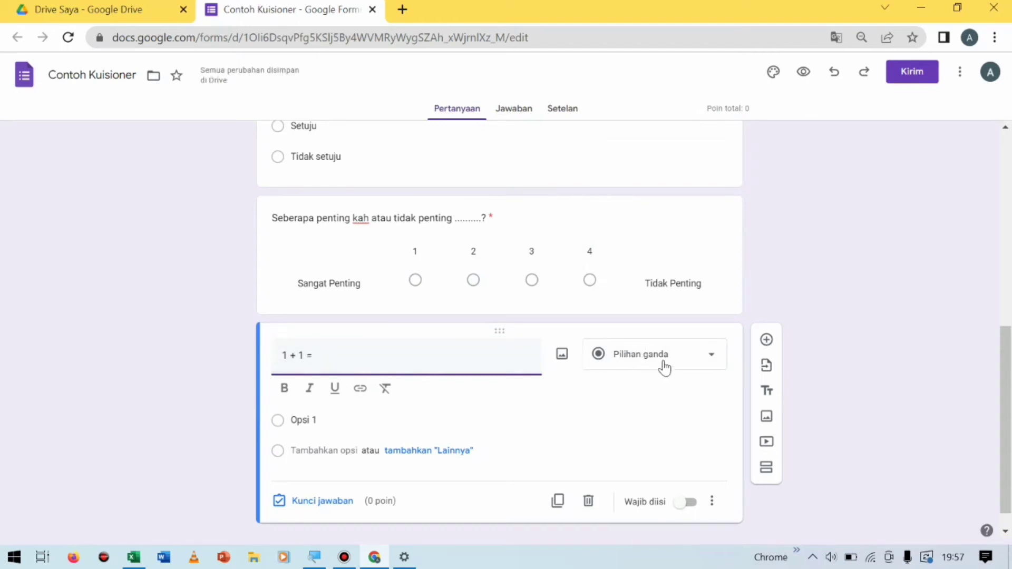
Give the "1 + 1 =" question the answer options 4, 3, 2 and 1, and make it required.
{"action": "left_click", "coordinate": [306, 425]}
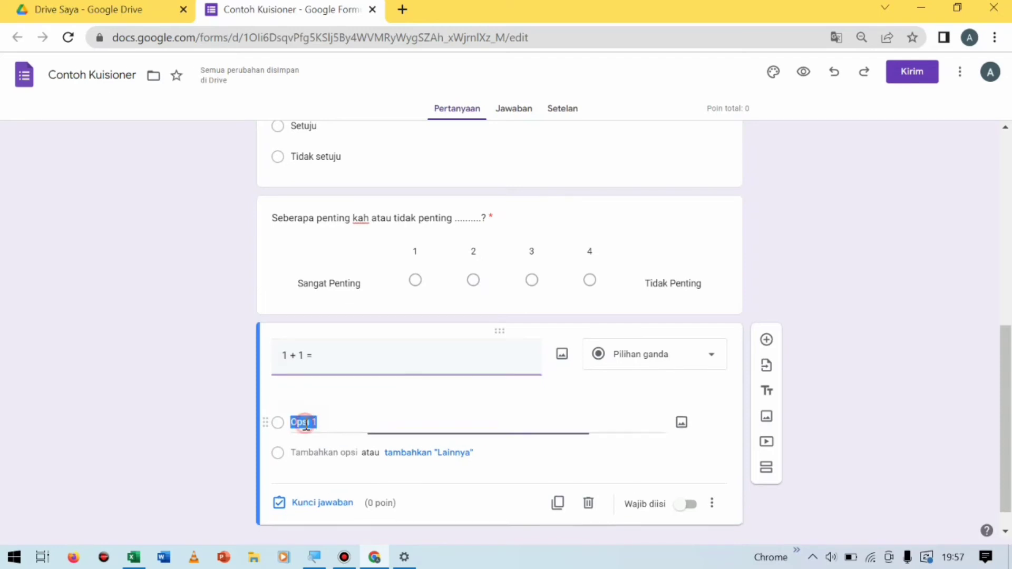
{"action": "type", "text": "4"}
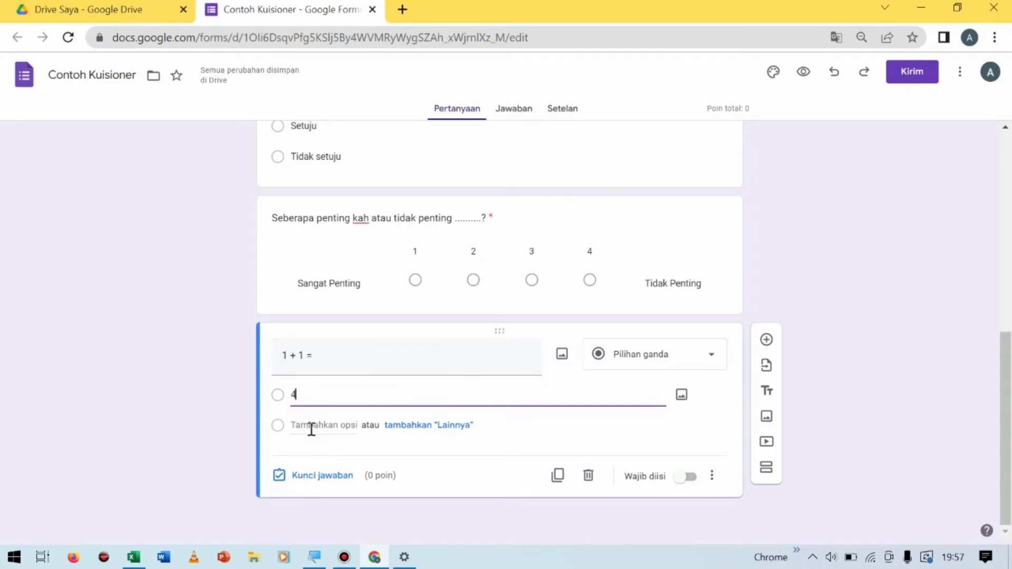
{"action": "left_click", "coordinate": [312, 426]}
{"action": "type", "text": "3"}
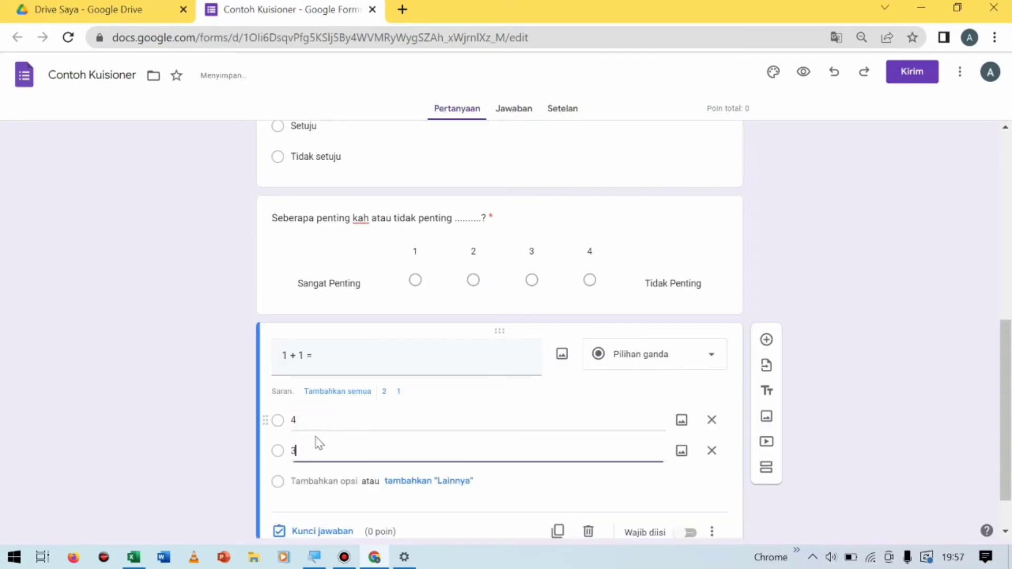
{"action": "left_click", "coordinate": [312, 480]}
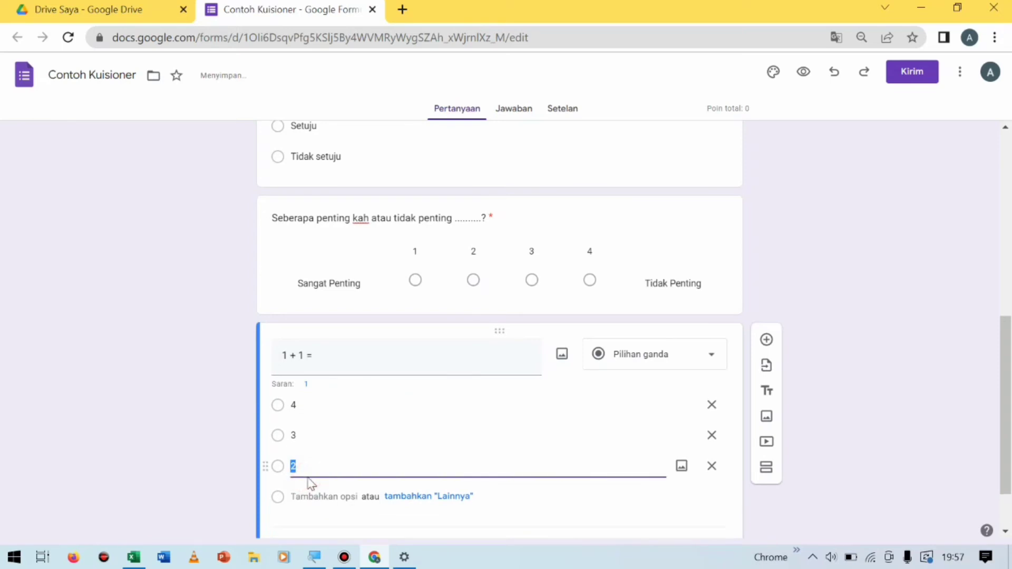
{"action": "type", "text": "2"}
{"action": "scroll", "coordinate": [311, 484], "scroll_direction": "down", "scroll_amount": 1}
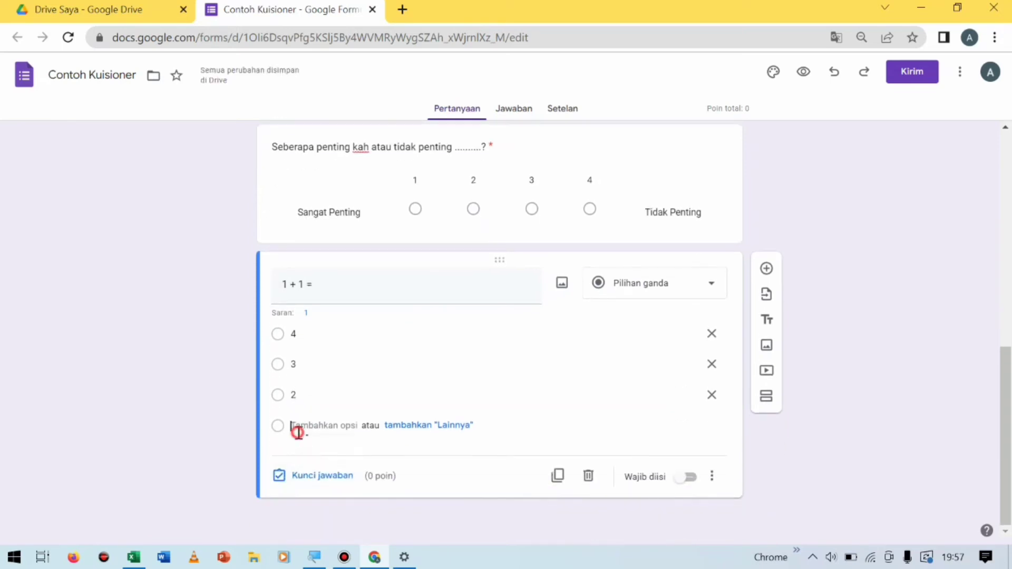
{"action": "left_click", "coordinate": [297, 437]}
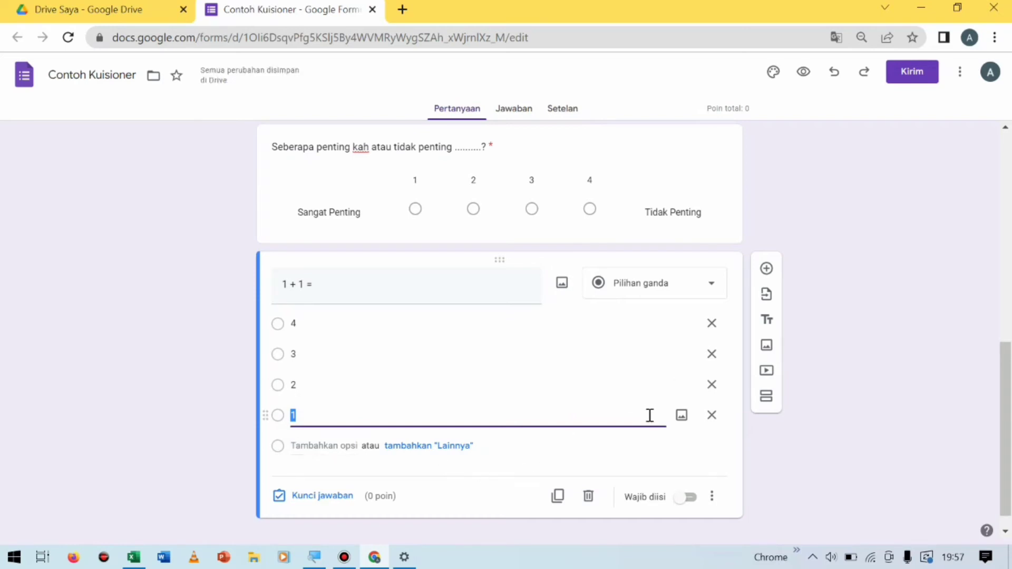
{"action": "left_click", "coordinate": [693, 496]}
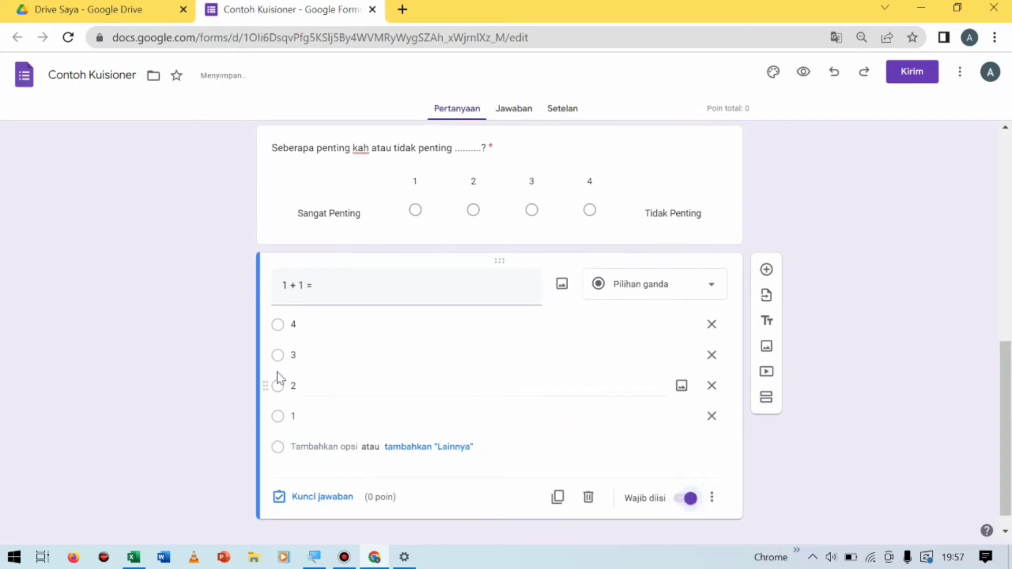
Try blue, light blue and grey as the form's theme colour, ending on grey.
{"action": "scroll", "coordinate": [275, 372], "scroll_direction": "up", "scroll_amount": 5}
{"action": "scroll", "coordinate": [336, 361], "scroll_direction": "down", "scroll_amount": 5}
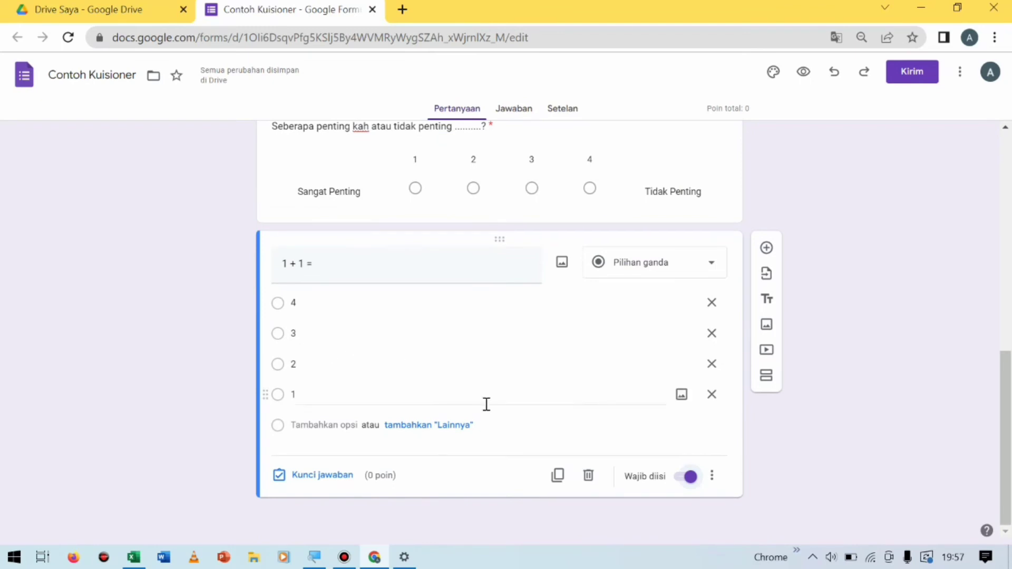
{"action": "scroll", "coordinate": [570, 401], "scroll_direction": "up", "scroll_amount": 15}
{"action": "scroll", "coordinate": [427, 295], "scroll_direction": "down", "scroll_amount": 15}
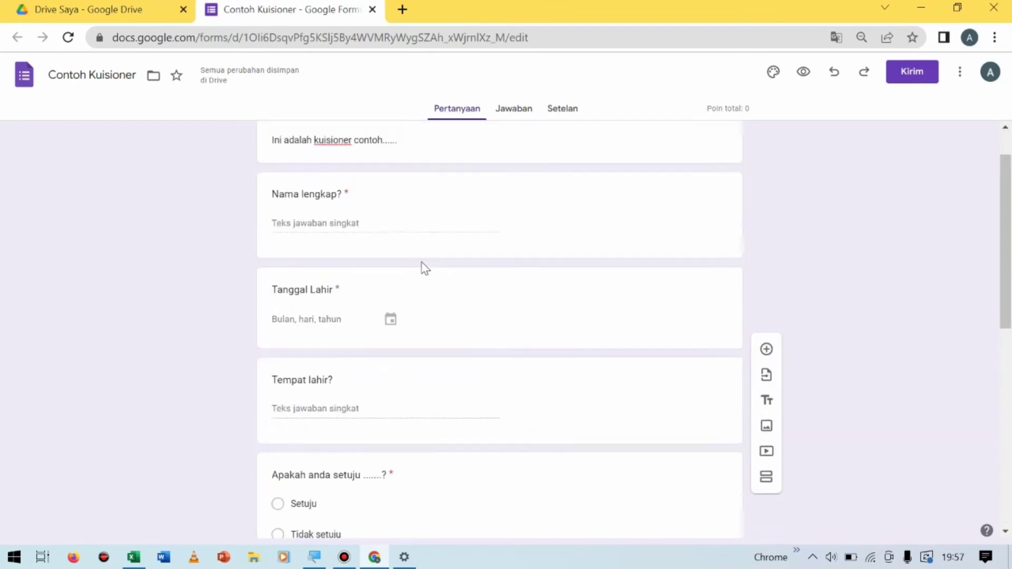
{"action": "scroll", "coordinate": [422, 262], "scroll_direction": "up", "scroll_amount": 15}
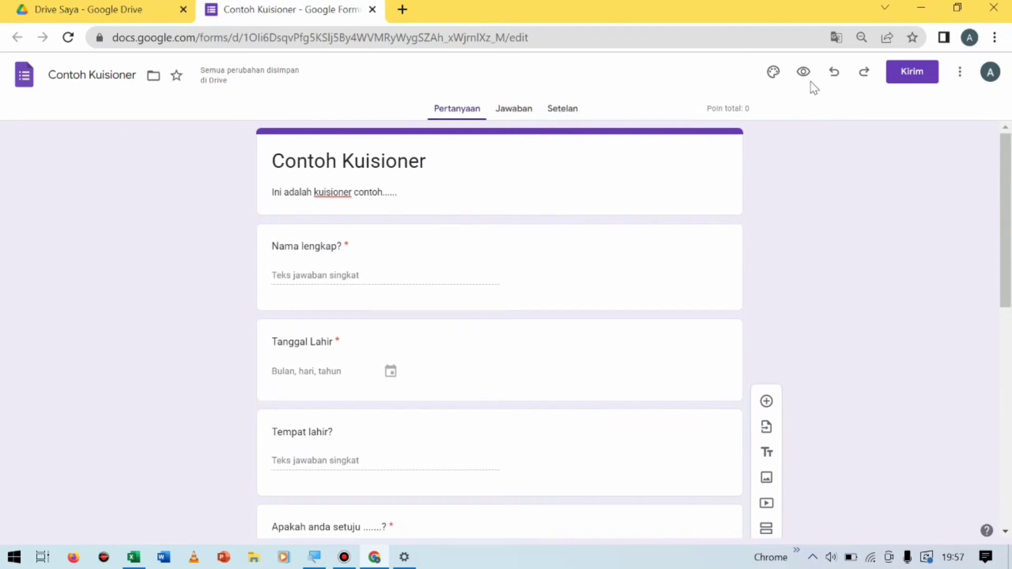
{"action": "left_click", "coordinate": [774, 73]}
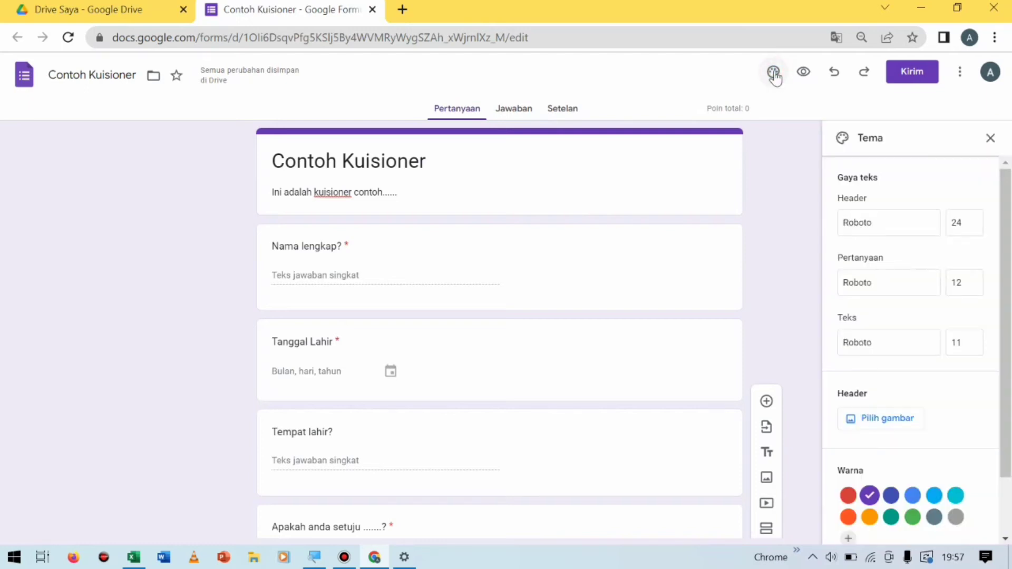
{"action": "left_click", "coordinate": [912, 496]}
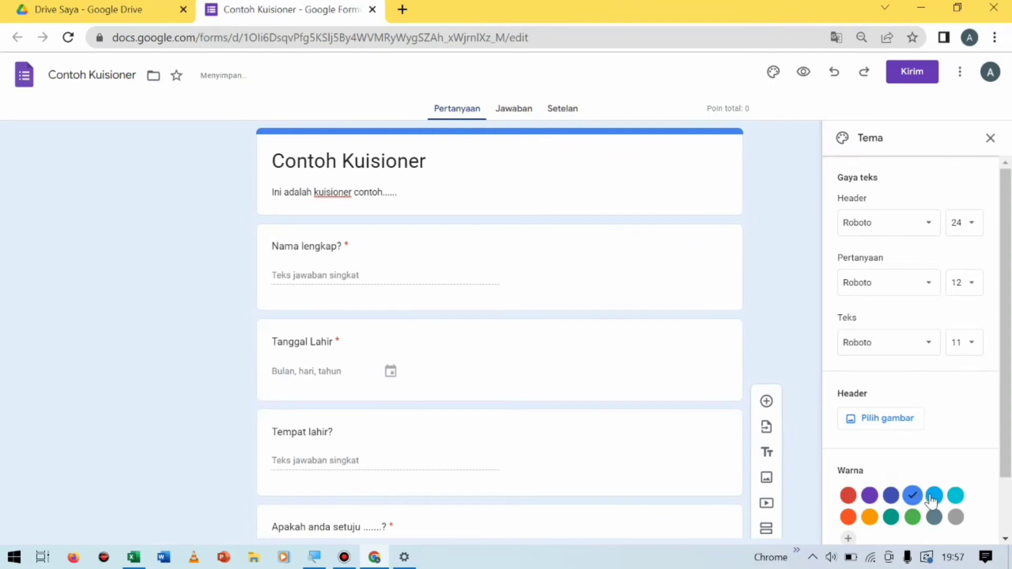
{"action": "left_click", "coordinate": [932, 498]}
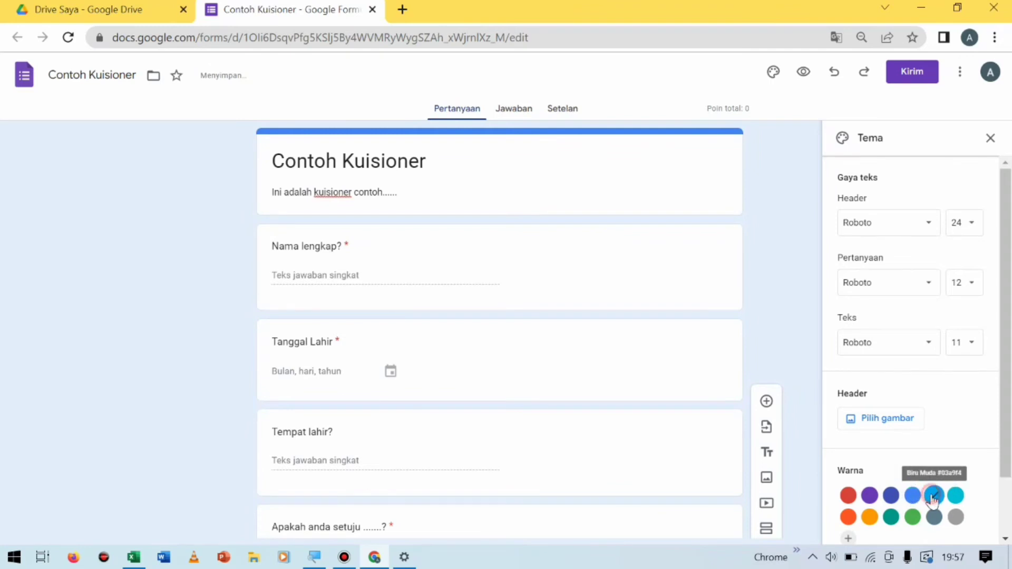
{"action": "left_click", "coordinate": [953, 517]}
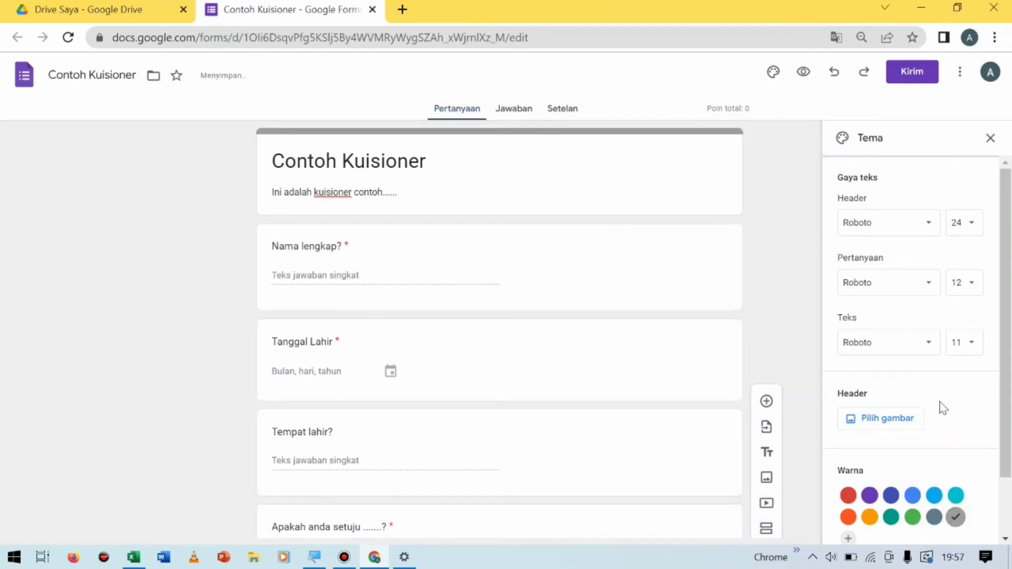
Insert the basketball silhouette picture from the Kantor dan Sekolah themes as the form's header image.
{"action": "left_click", "coordinate": [894, 420]}
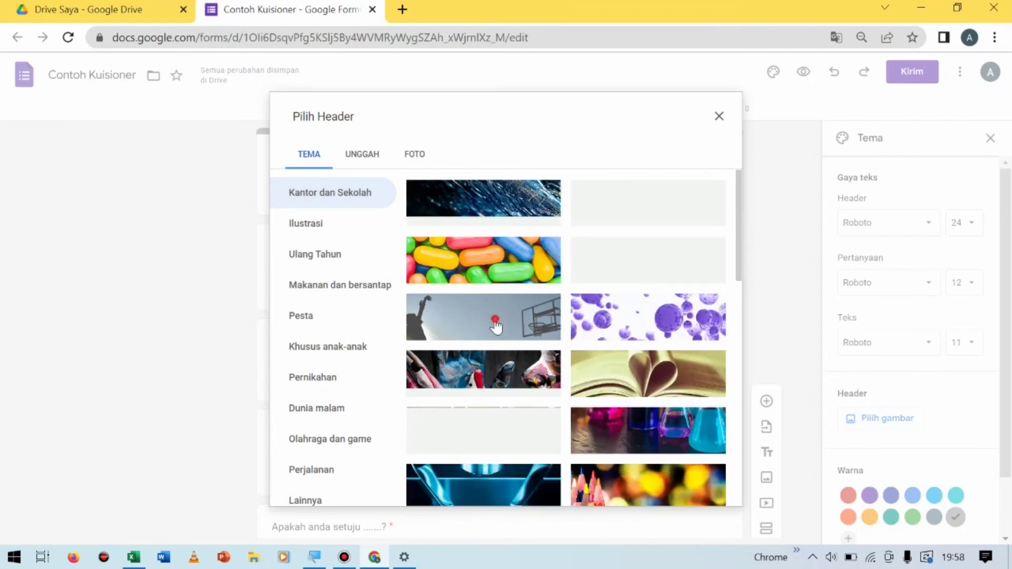
{"action": "left_click", "coordinate": [495, 326]}
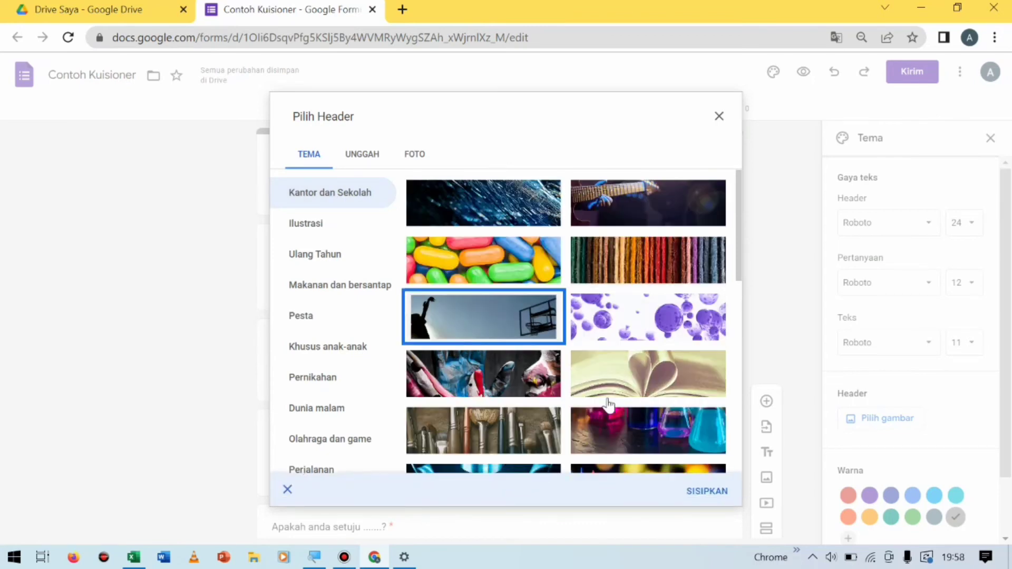
{"action": "left_click", "coordinate": [706, 493]}
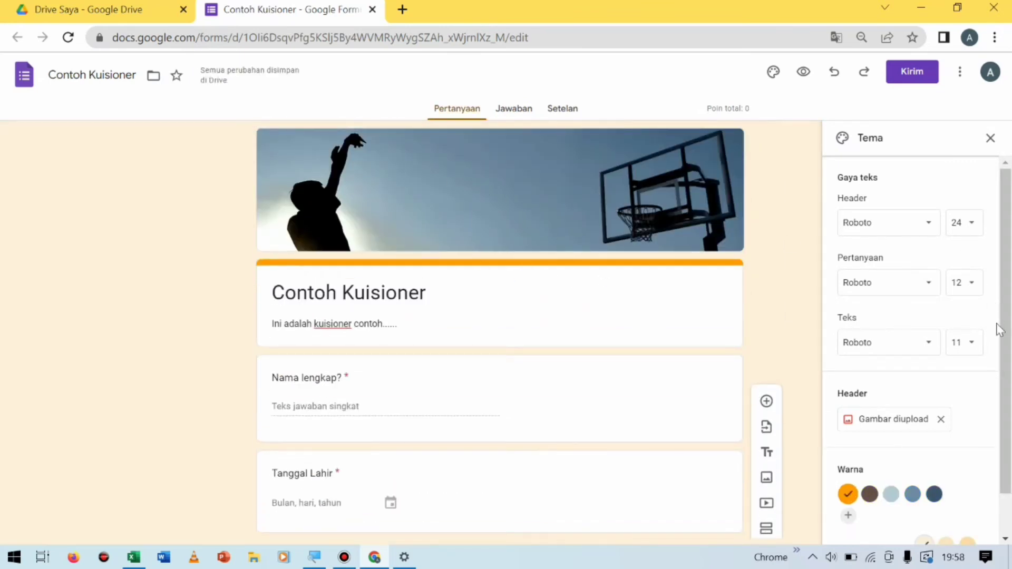
{"action": "scroll", "coordinate": [1010, 330], "scroll_direction": "down", "scroll_amount": 2}
{"action": "scroll", "coordinate": [1005, 267], "scroll_direction": "up", "scroll_amount": 2}
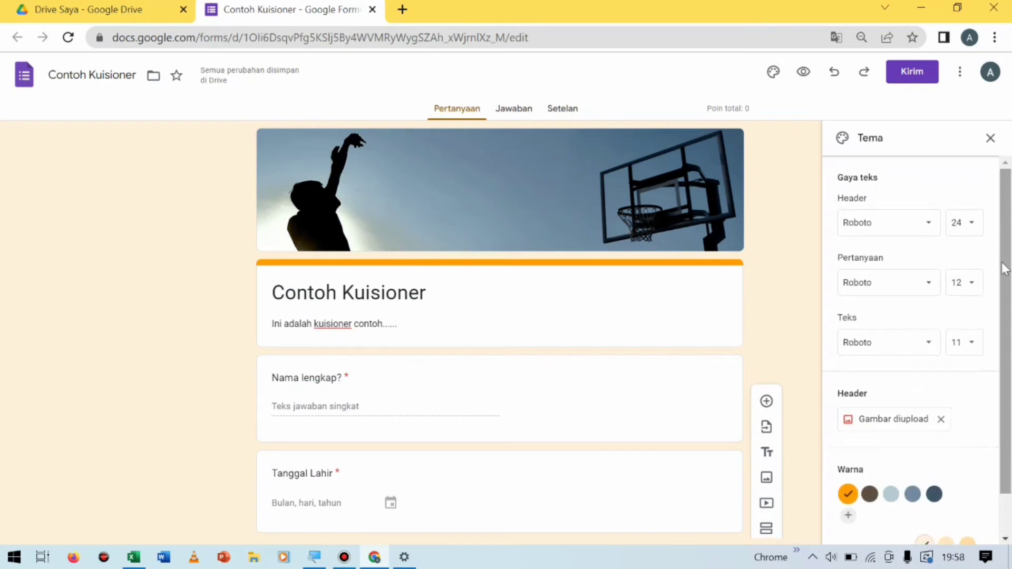
{"action": "left_click", "coordinate": [989, 138]}
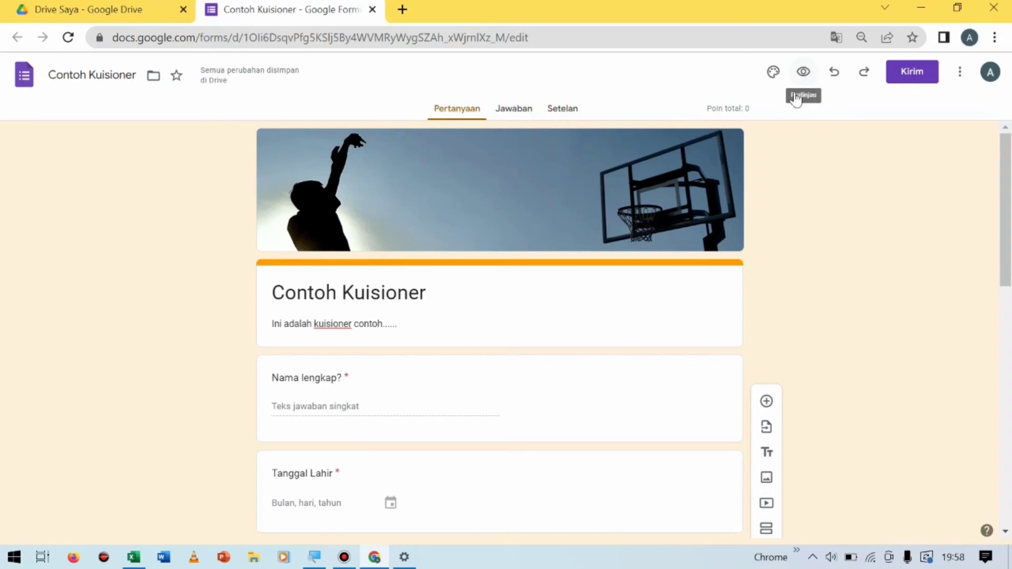
Preview the whole form as respondents see it, and look at the form's quiz settings.
{"action": "left_click", "coordinate": [805, 71]}
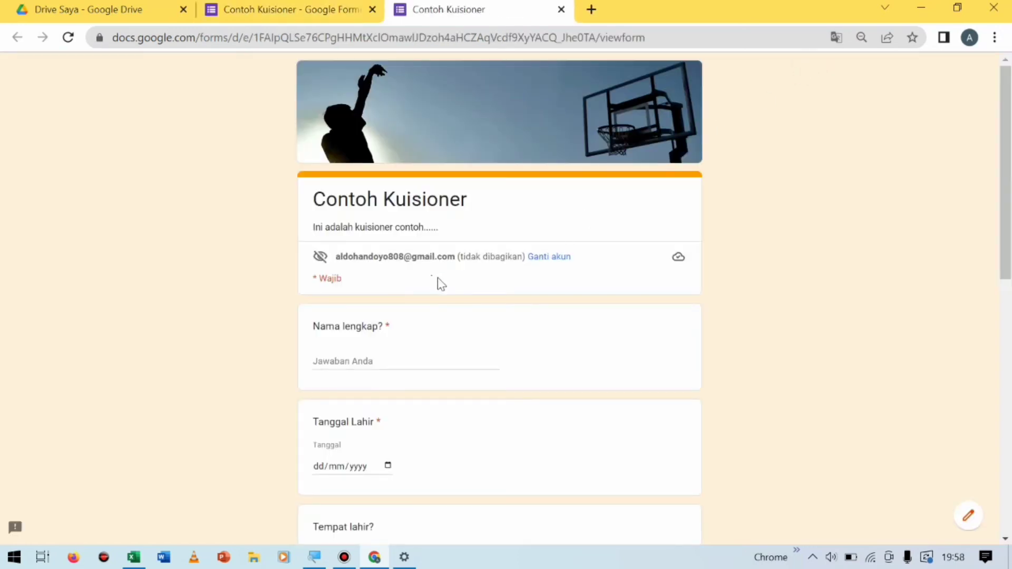
{"action": "scroll", "coordinate": [438, 278], "scroll_direction": "down", "scroll_amount": 10}
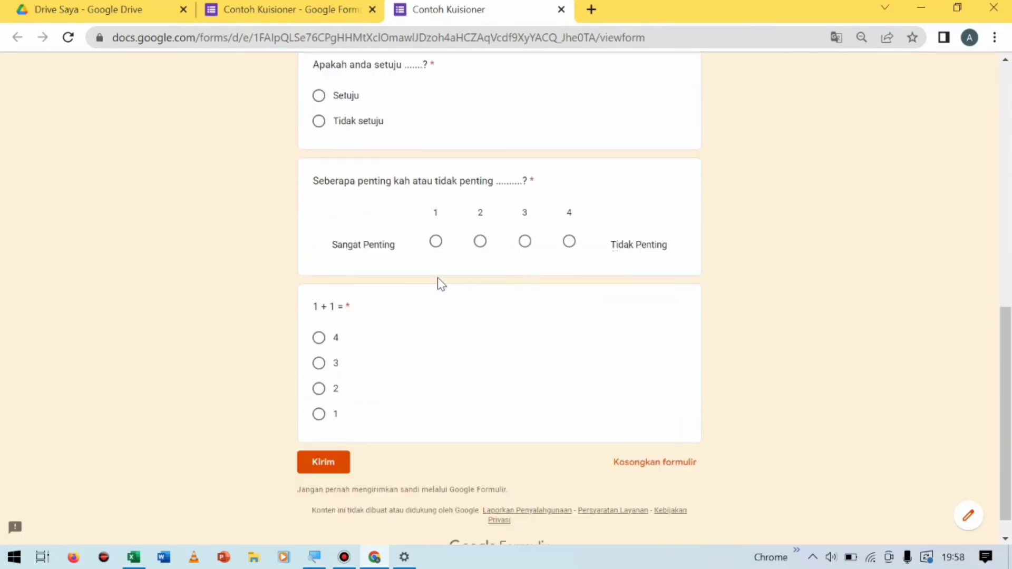
{"action": "scroll", "coordinate": [437, 277], "scroll_direction": "down", "scroll_amount": 1}
{"action": "scroll", "coordinate": [437, 277], "scroll_direction": "up", "scroll_amount": 10}
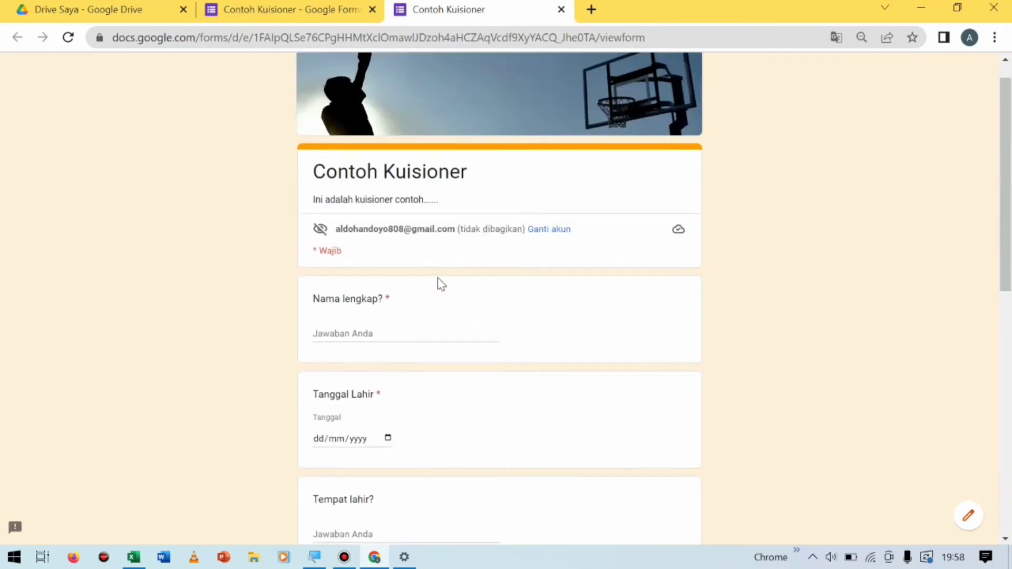
{"action": "left_click", "coordinate": [561, 9]}
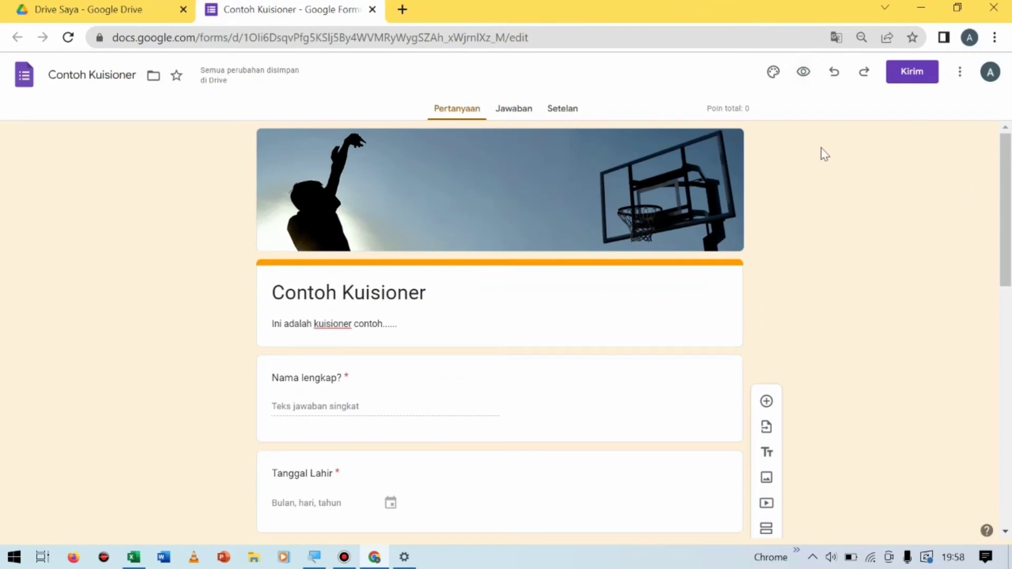
{"action": "left_click", "coordinate": [562, 108]}
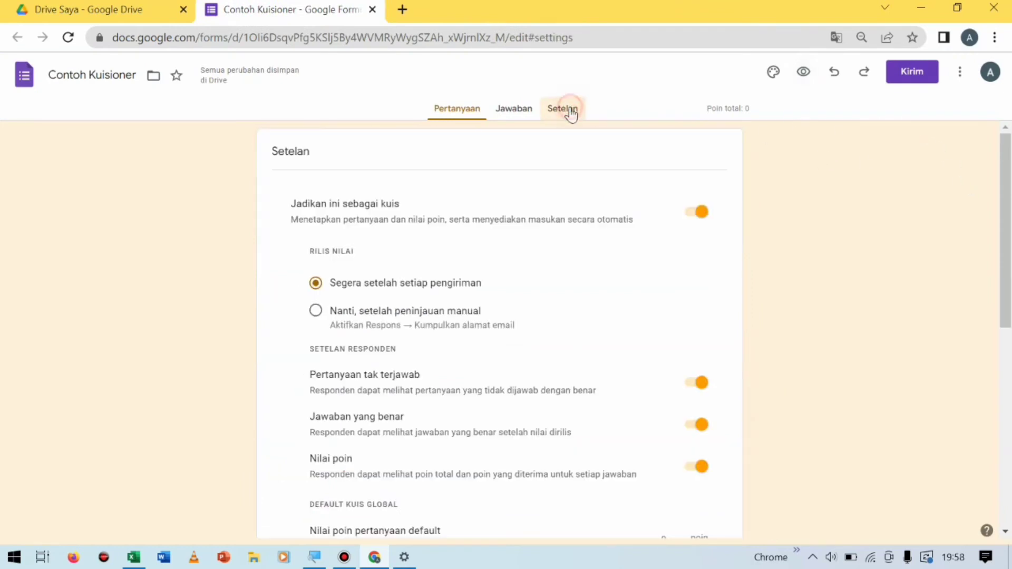
{"action": "left_click", "coordinate": [458, 110]}
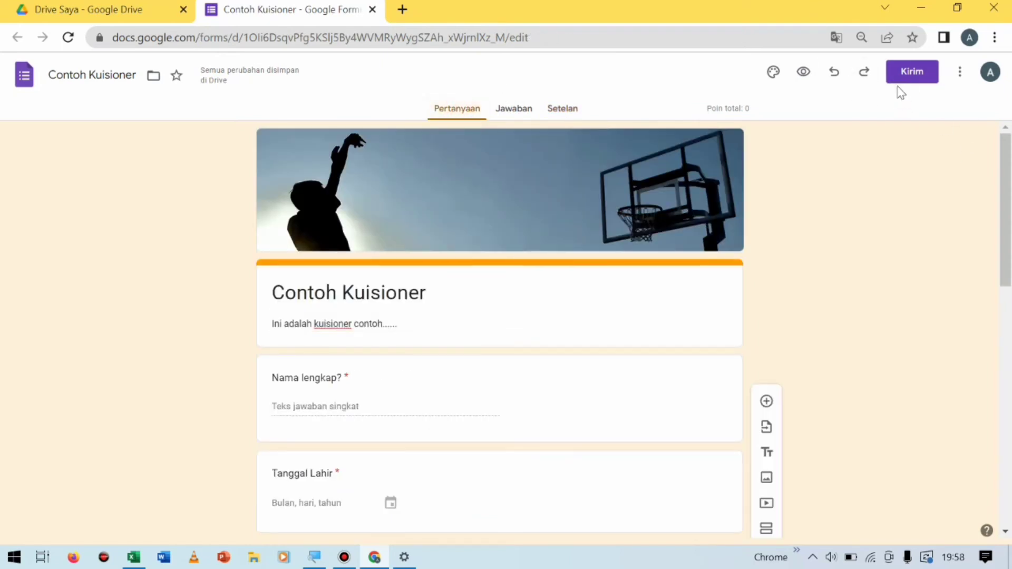
Generate a shortened sharing link for the form and copy it to the clipboard.
{"action": "left_click", "coordinate": [907, 77]}
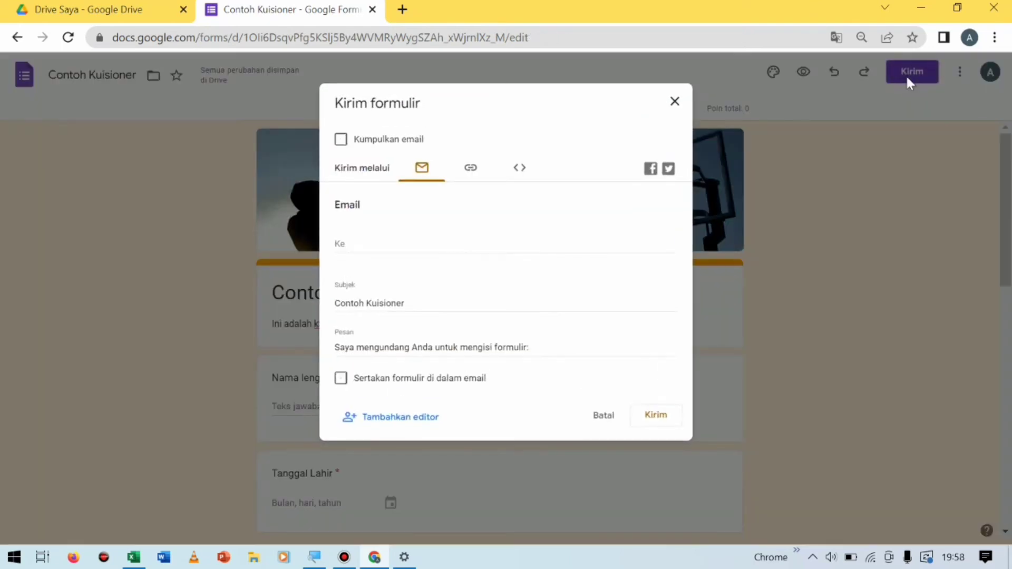
{"action": "left_click", "coordinate": [463, 169]}
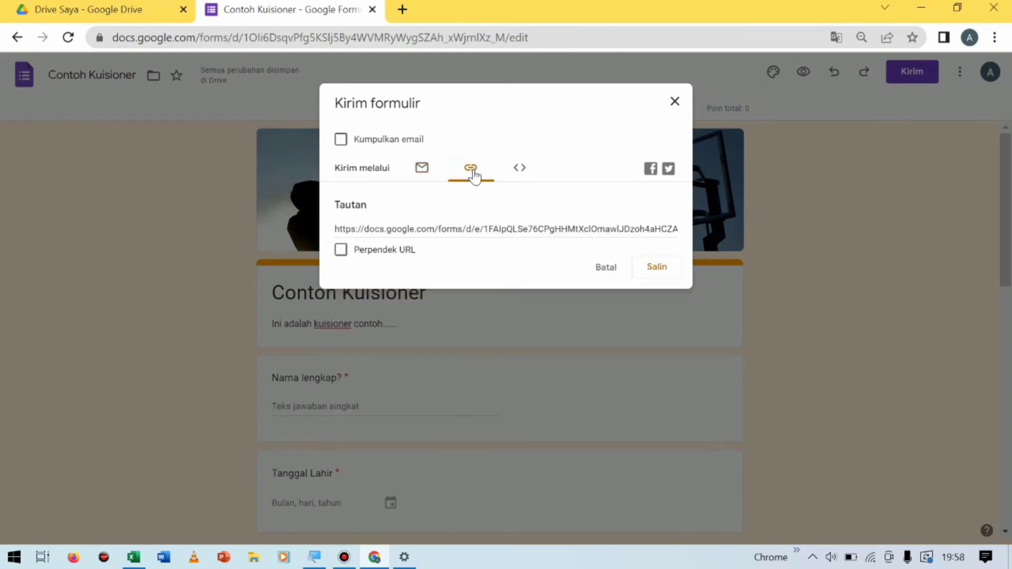
{"action": "left_click", "coordinate": [417, 169]}
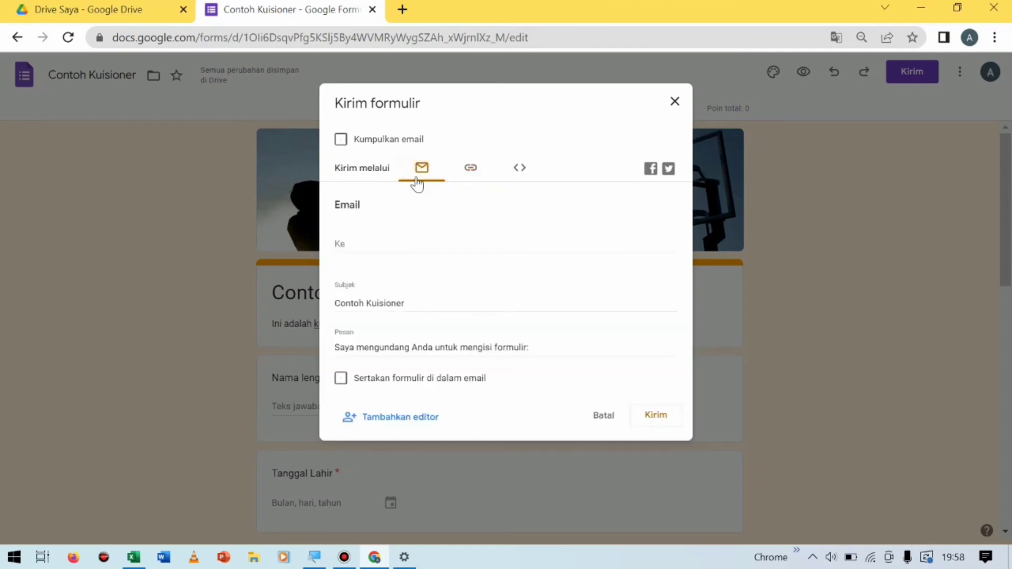
{"action": "left_click", "coordinate": [471, 168]}
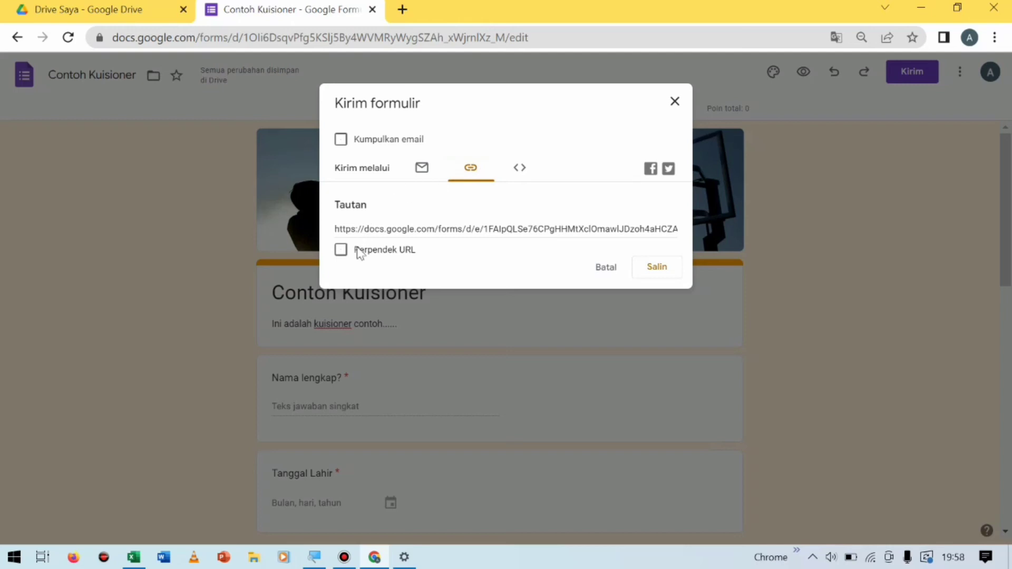
{"action": "left_click", "coordinate": [341, 249]}
{"action": "key", "text": "ctrl+c"}
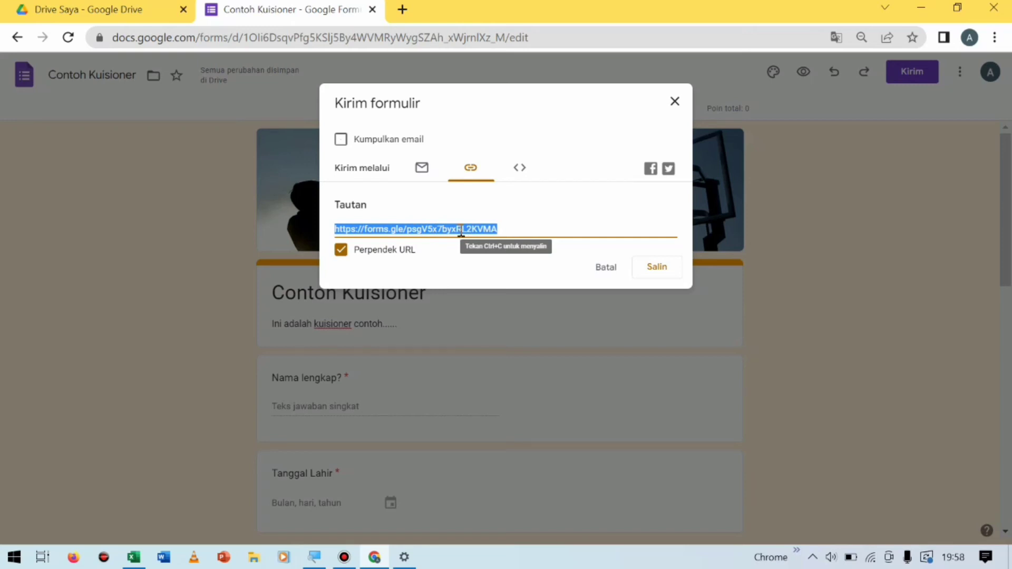
{"action": "left_click", "coordinate": [672, 272]}
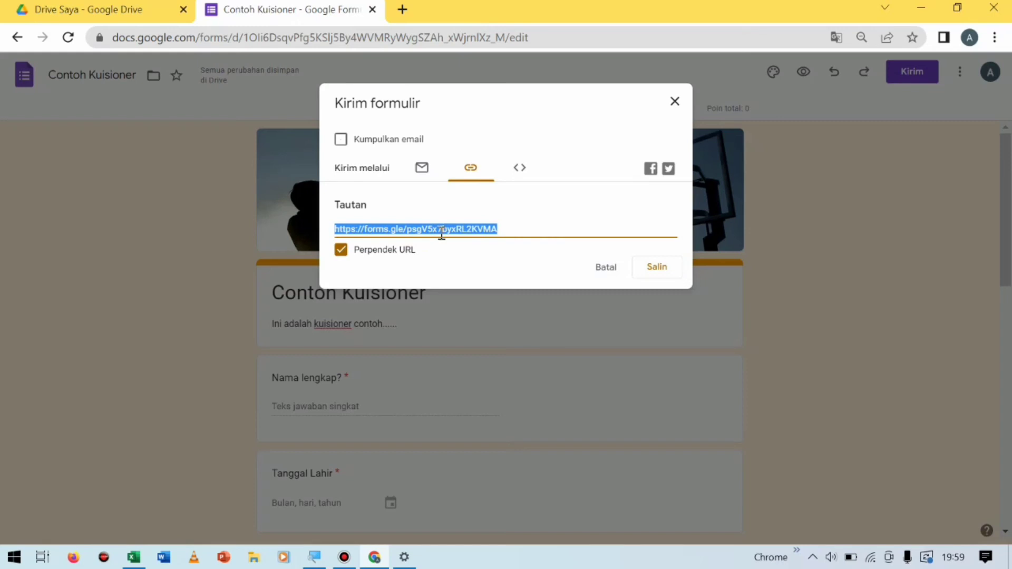
{"action": "left_click", "coordinate": [659, 271]}
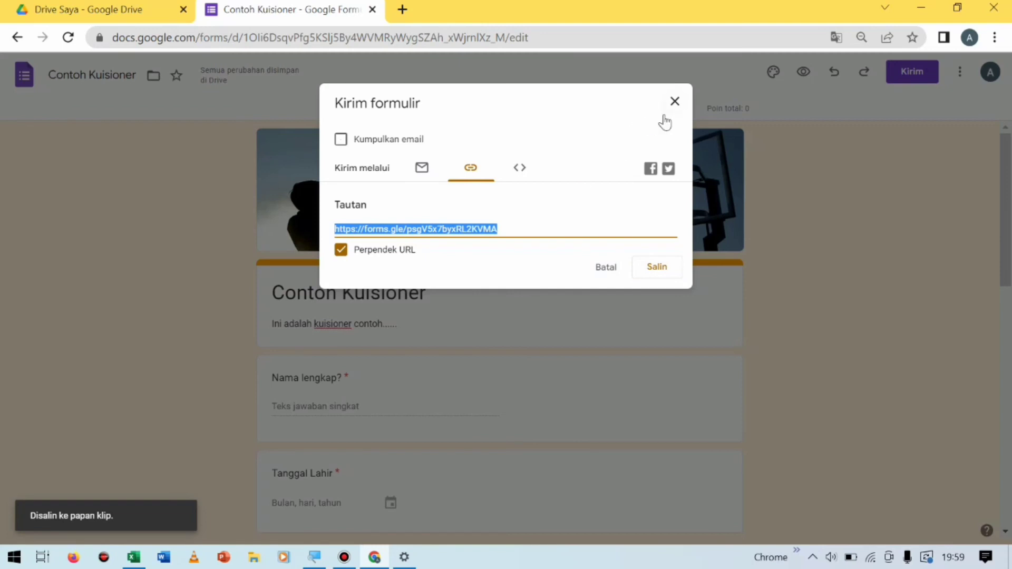
{"action": "left_click", "coordinate": [675, 101]}
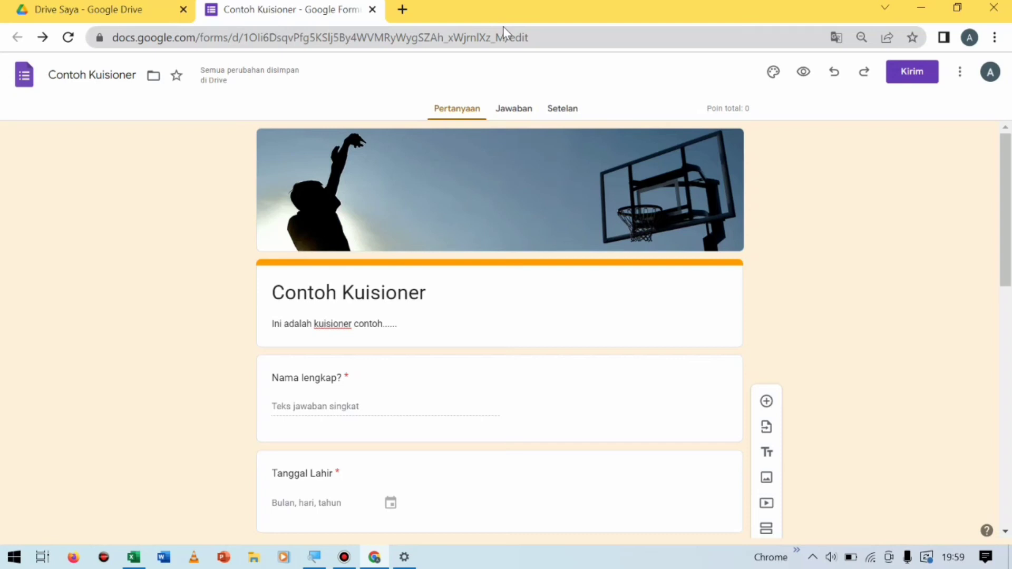
Open the copied shortened form link in a new browser tab.
{"action": "left_click", "coordinate": [404, 10]}
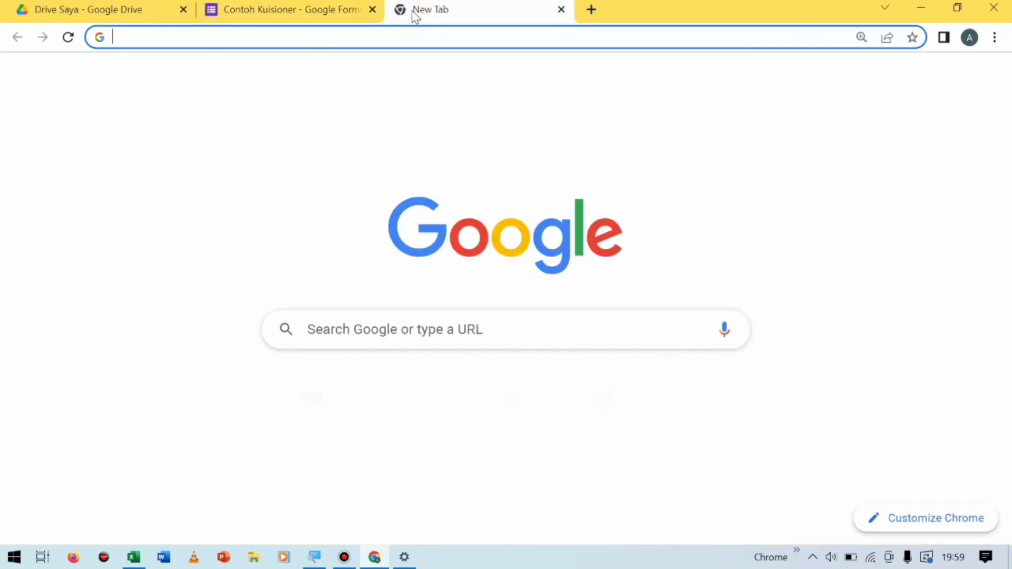
{"action": "right_click", "coordinate": [126, 39]}
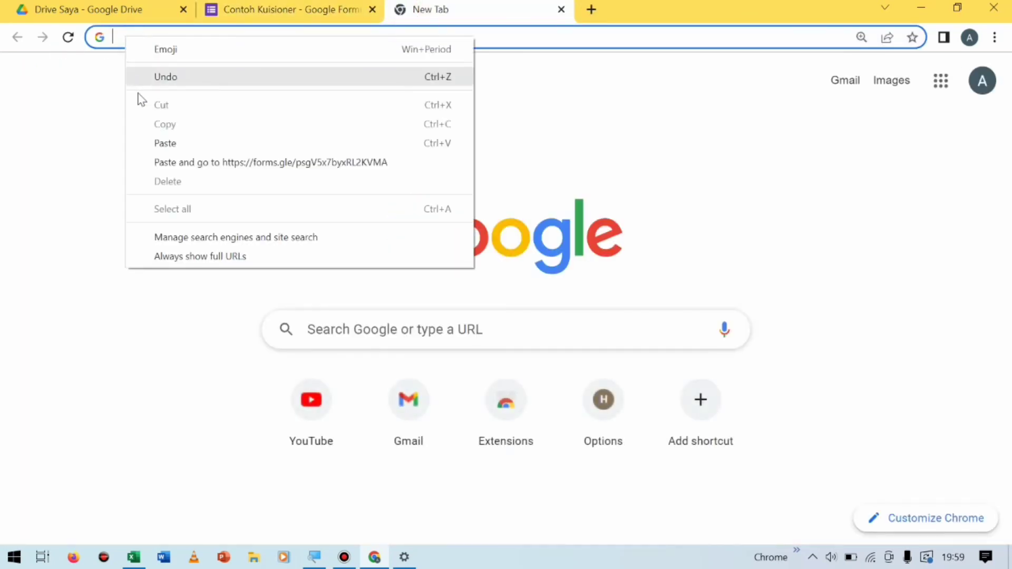
{"action": "left_click", "coordinate": [161, 144]}
{"action": "key", "text": "Return"}
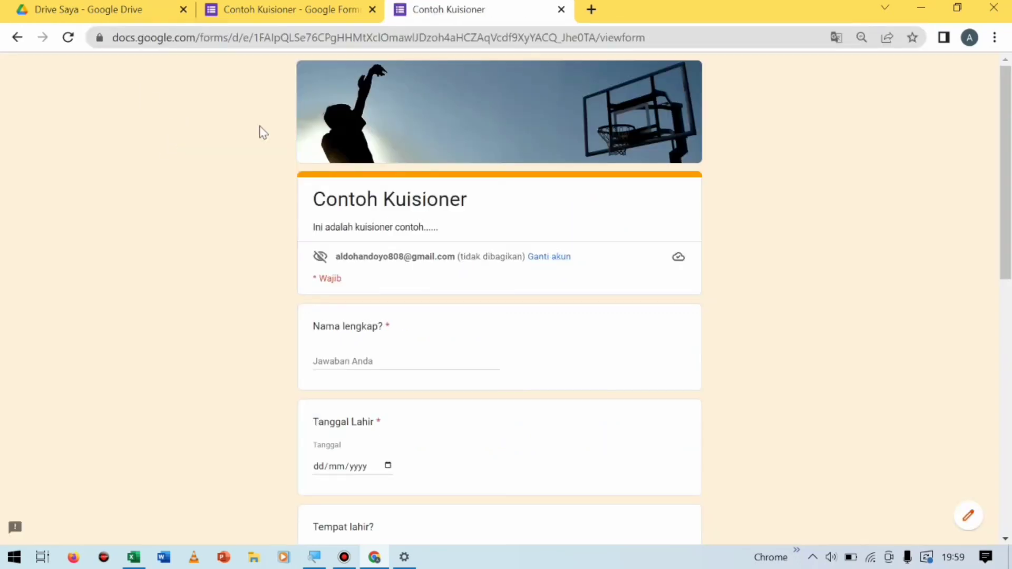
Fill in the respondent's name under "Nama lengkap?".
{"action": "scroll", "coordinate": [296, 113], "scroll_direction": "down", "scroll_amount": 1}
{"action": "scroll", "coordinate": [309, 117], "scroll_direction": "up", "scroll_amount": 1}
{"action": "scroll", "coordinate": [369, 115], "scroll_direction": "down", "scroll_amount": 1}
{"action": "scroll", "coordinate": [379, 124], "scroll_direction": "down", "scroll_amount": 3}
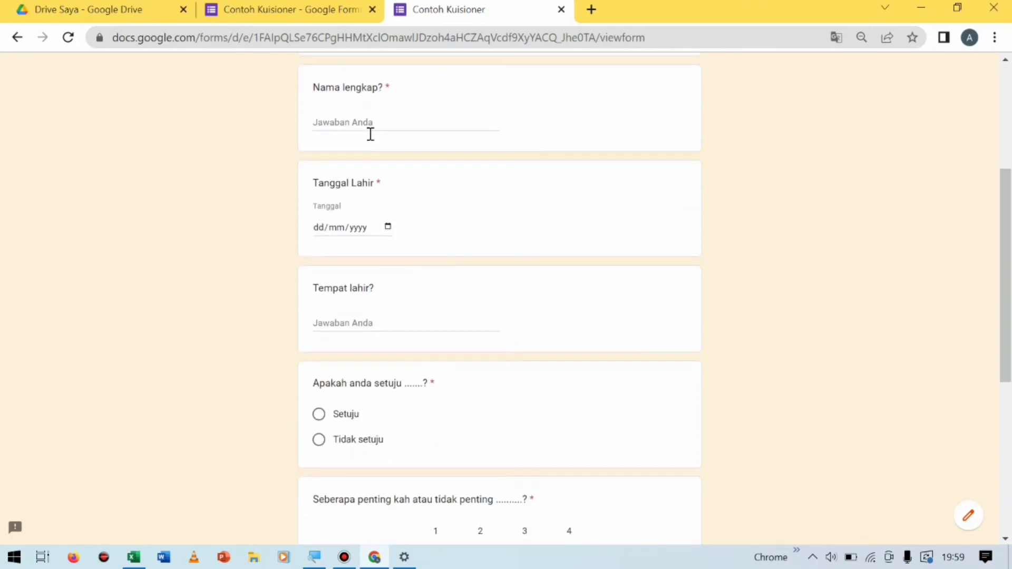
{"action": "left_click", "coordinate": [342, 124]}
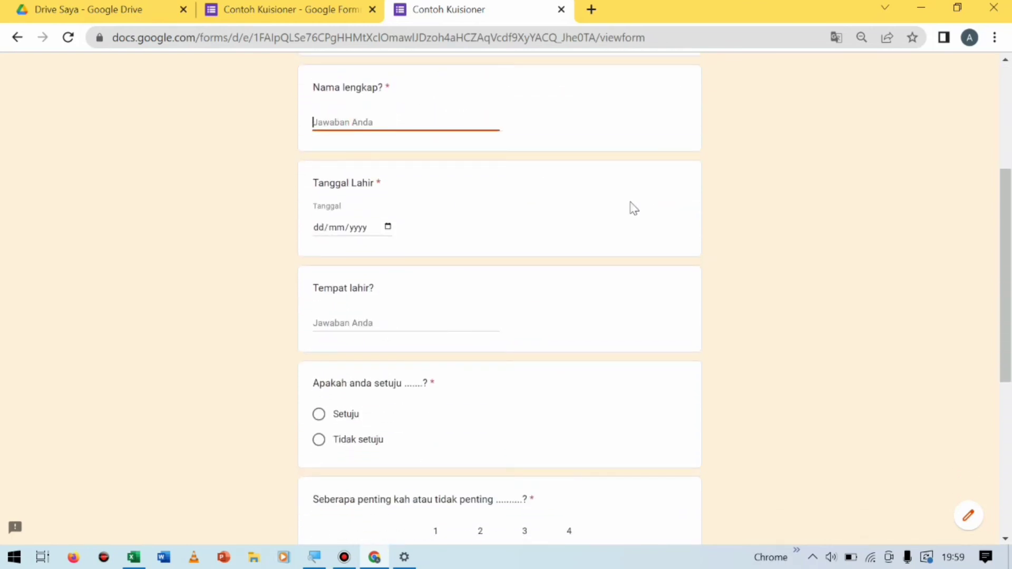
{"action": "type", "text": "Aldo"}
Pick the respondent's date of birth from the calendar under "Tanggal Lahir".
{"action": "left_click", "coordinate": [354, 232]}
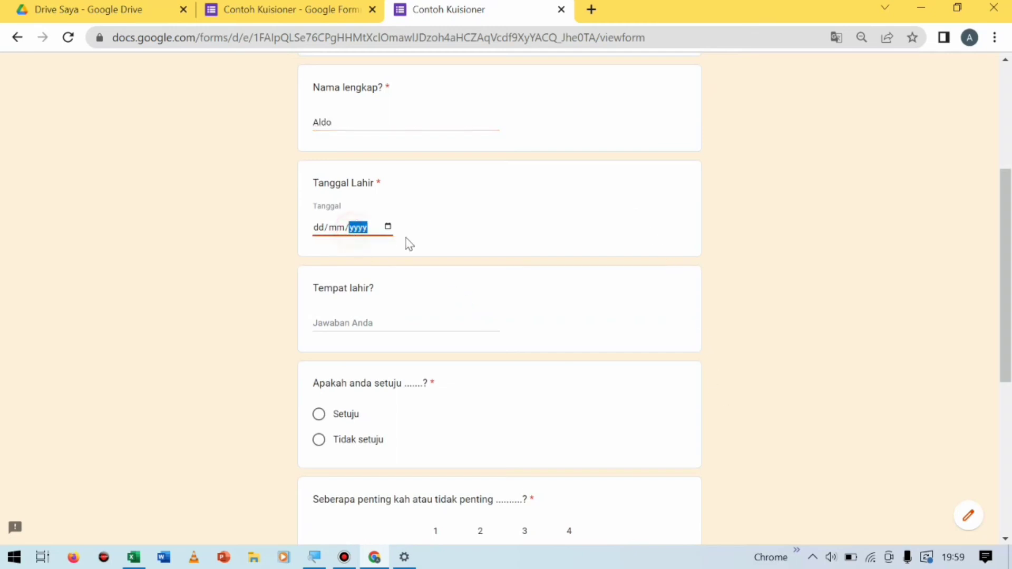
{"action": "left_click", "coordinate": [388, 228]}
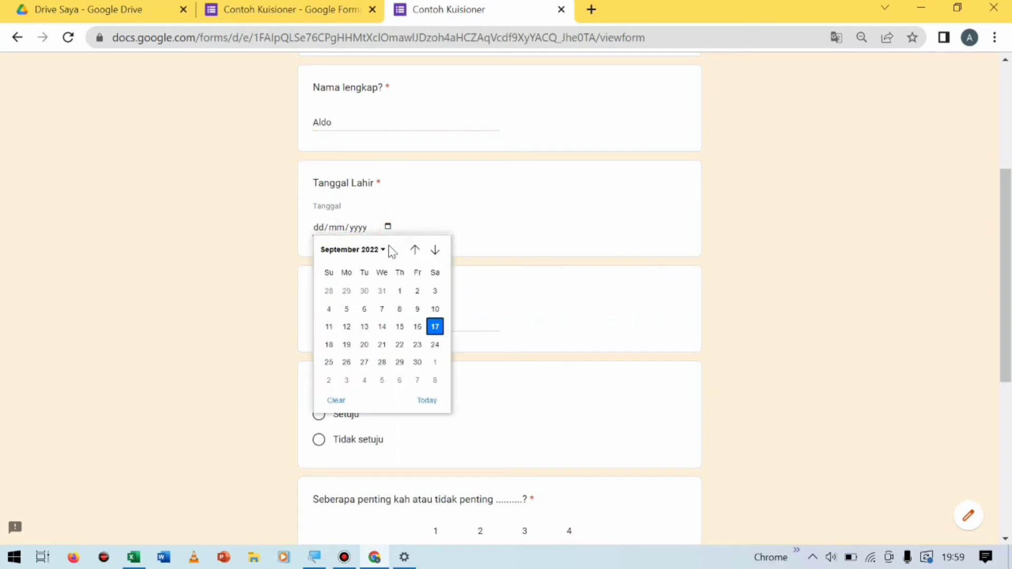
{"action": "left_click", "coordinate": [383, 250]}
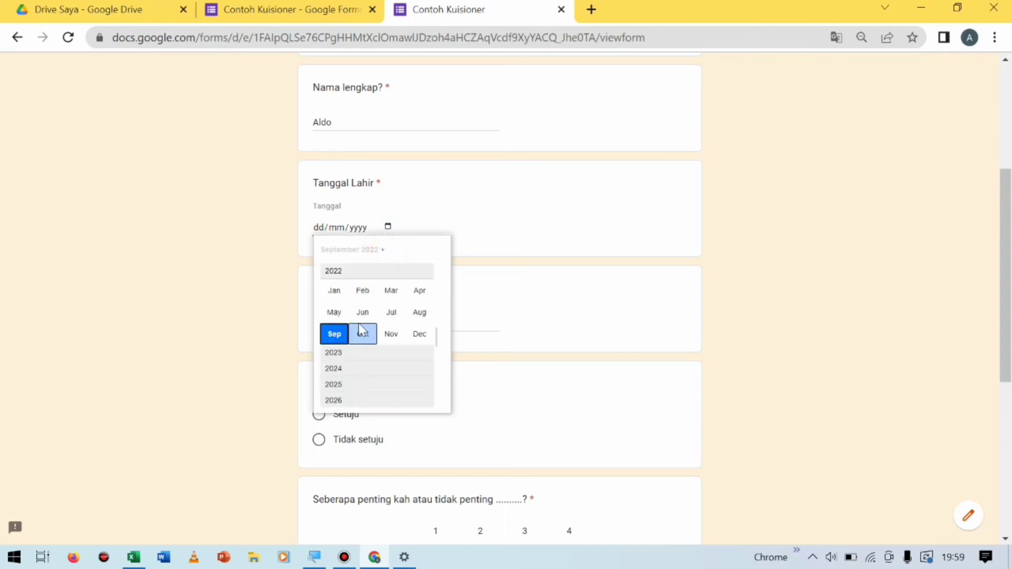
{"action": "scroll", "coordinate": [335, 276], "scroll_direction": "up", "scroll_amount": 6}
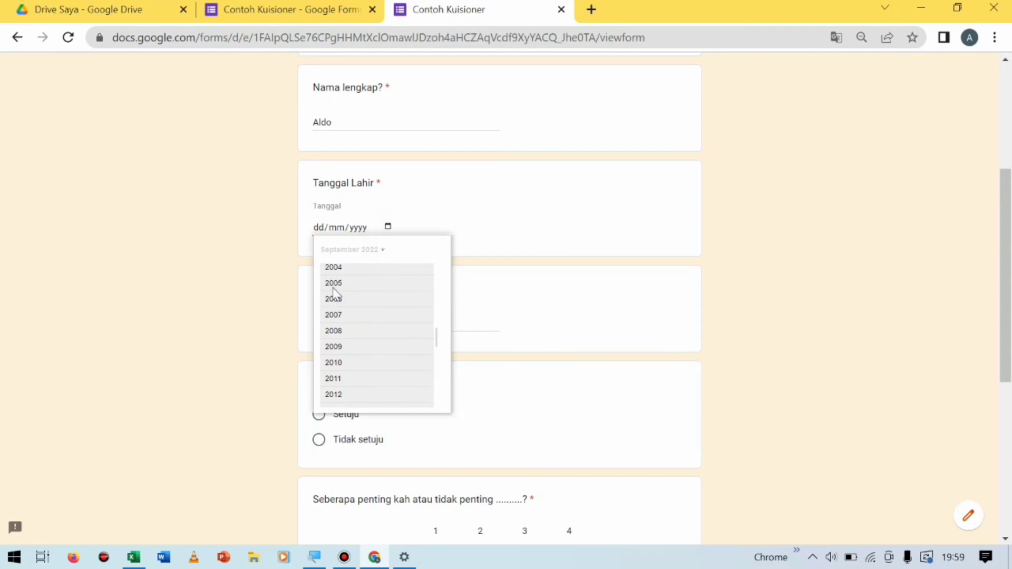
{"action": "left_click", "coordinate": [333, 283]}
{"action": "left_click", "coordinate": [363, 311]}
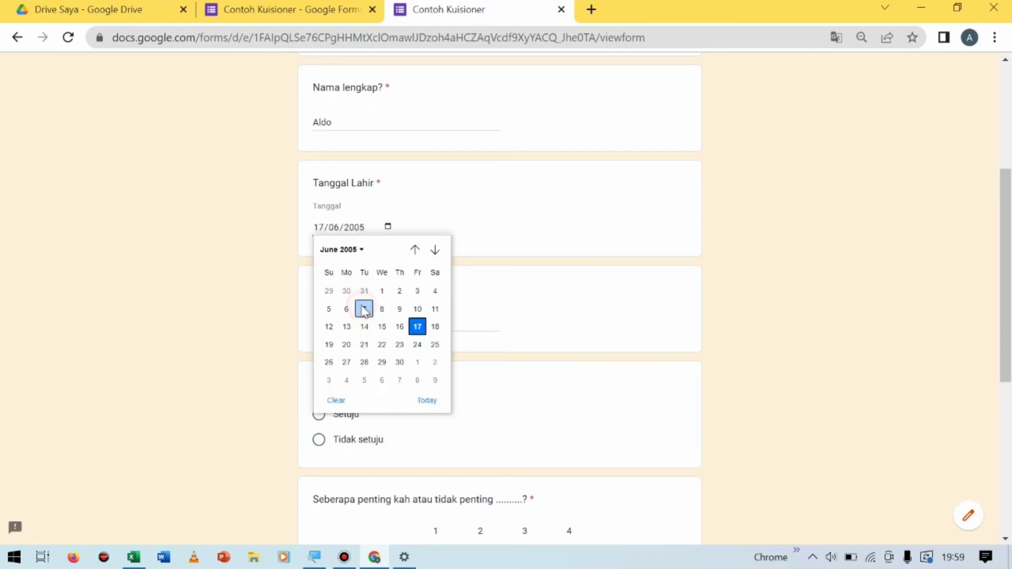
{"action": "left_click", "coordinate": [379, 328]}
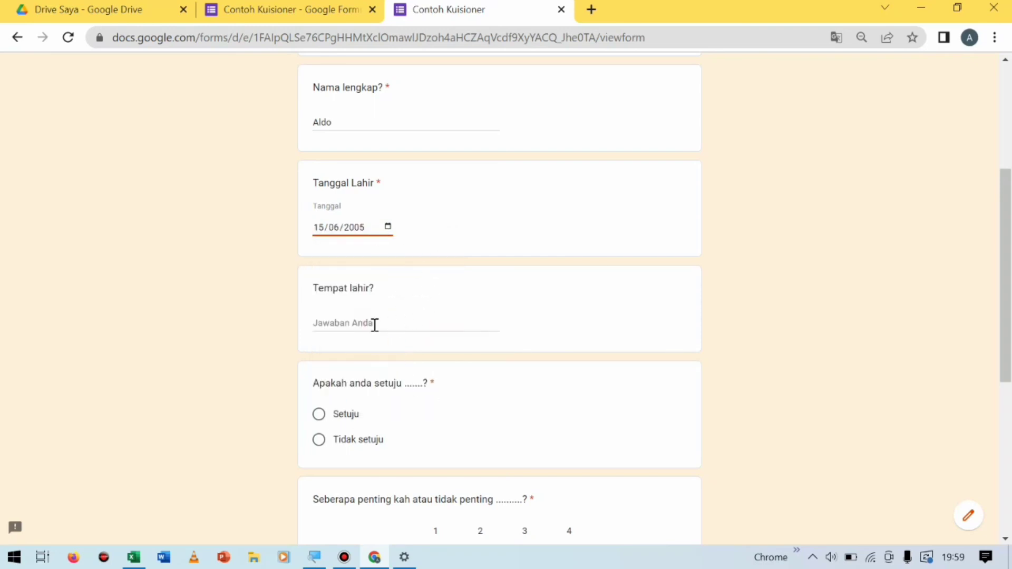
Enter "Jawa Tengah" as the answer to "Tempat lahir?" and answer "Apakah anda setuju" with Tidak setuju.
{"action": "left_click", "coordinate": [375, 324]}
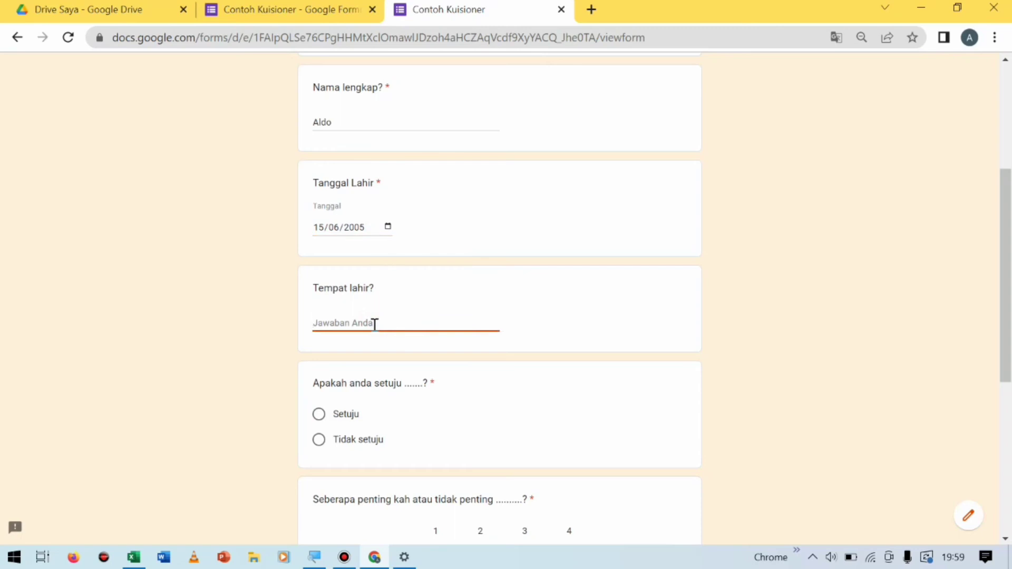
{"action": "type", "text": "Jawa Tengah"}
{"action": "left_click", "coordinate": [318, 441]}
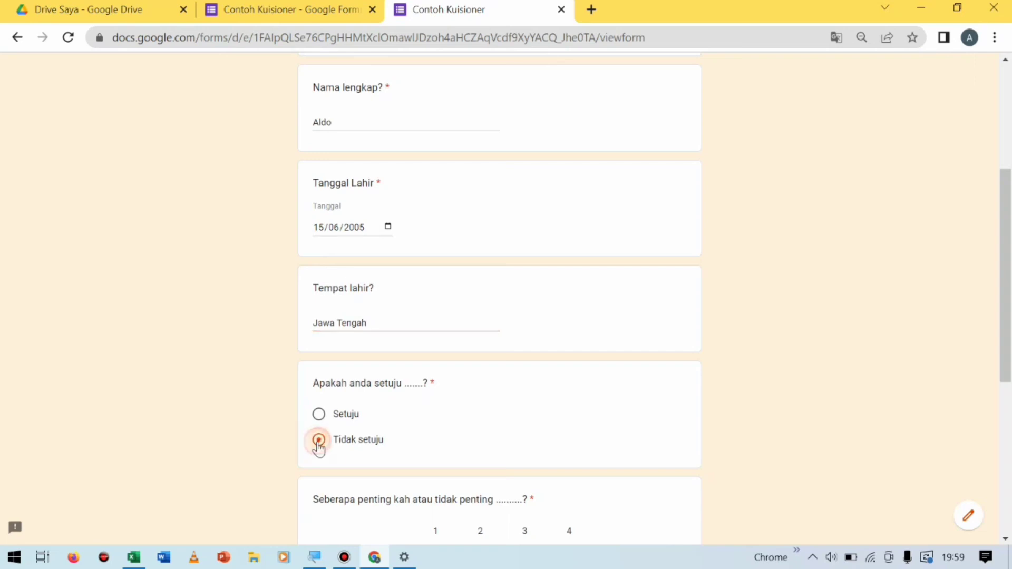
Rate the "Seberapa penting kah atau tidak penting" question 3 and choose 2 as the answer to "1 + 1 =".
{"action": "scroll", "coordinate": [451, 408], "scroll_direction": "down", "scroll_amount": 5}
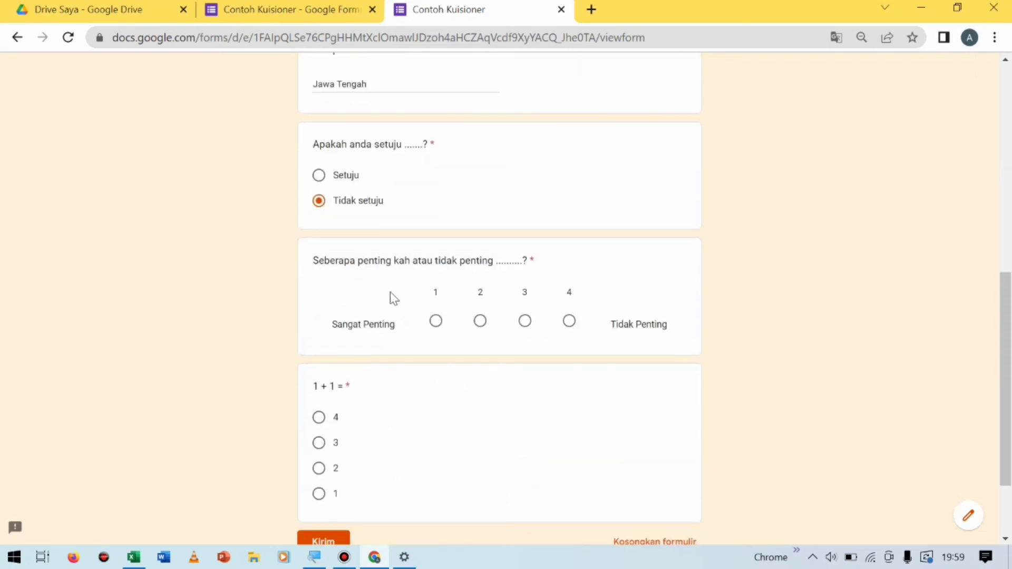
{"action": "left_click", "coordinate": [526, 328]}
{"action": "scroll", "coordinate": [434, 385], "scroll_direction": "down", "scroll_amount": 2}
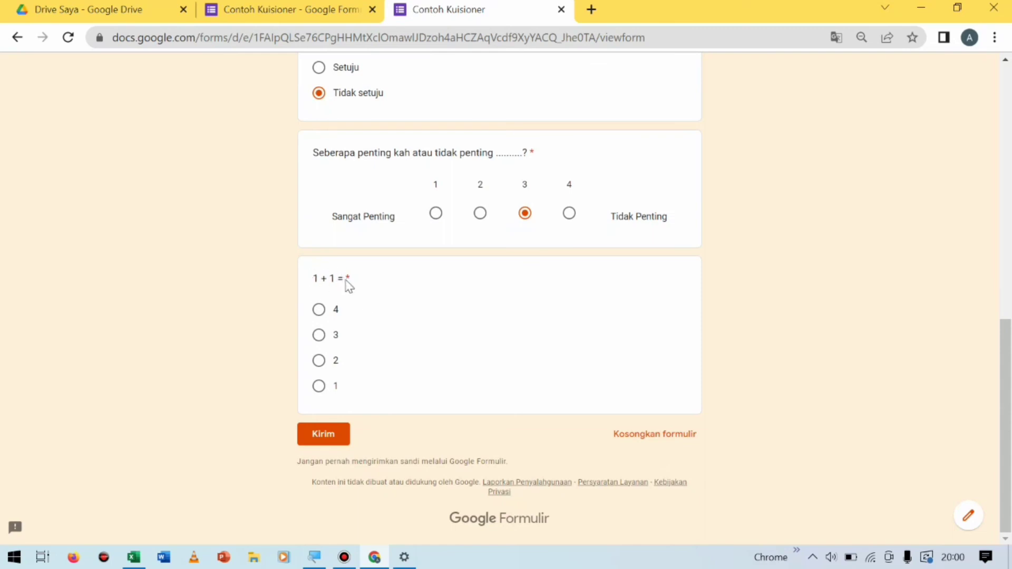
{"action": "left_click", "coordinate": [319, 387]}
{"action": "left_click", "coordinate": [319, 361]}
Review all the answers filled in and submit the questionnaire.
{"action": "scroll", "coordinate": [460, 279], "scroll_direction": "up", "scroll_amount": 9}
{"action": "scroll", "coordinate": [459, 220], "scroll_direction": "down", "scroll_amount": 8}
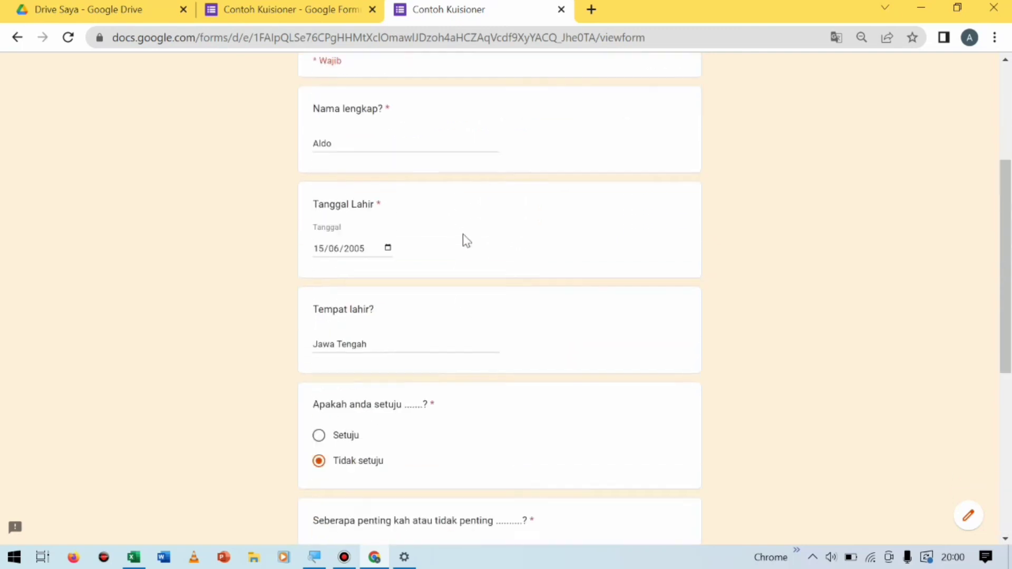
{"action": "scroll", "coordinate": [523, 336], "scroll_direction": "down", "scroll_amount": 2}
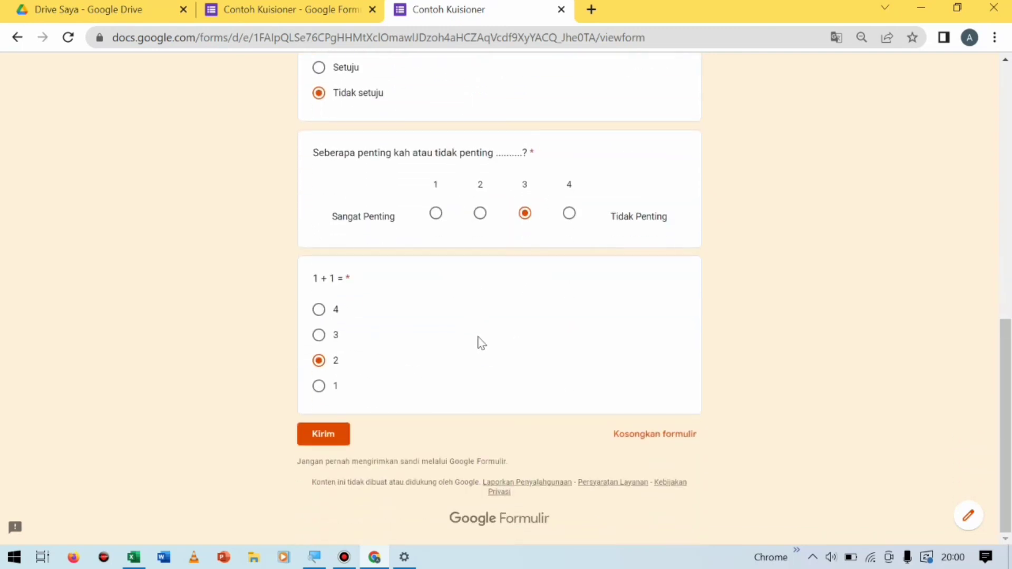
{"action": "left_click", "coordinate": [328, 434]}
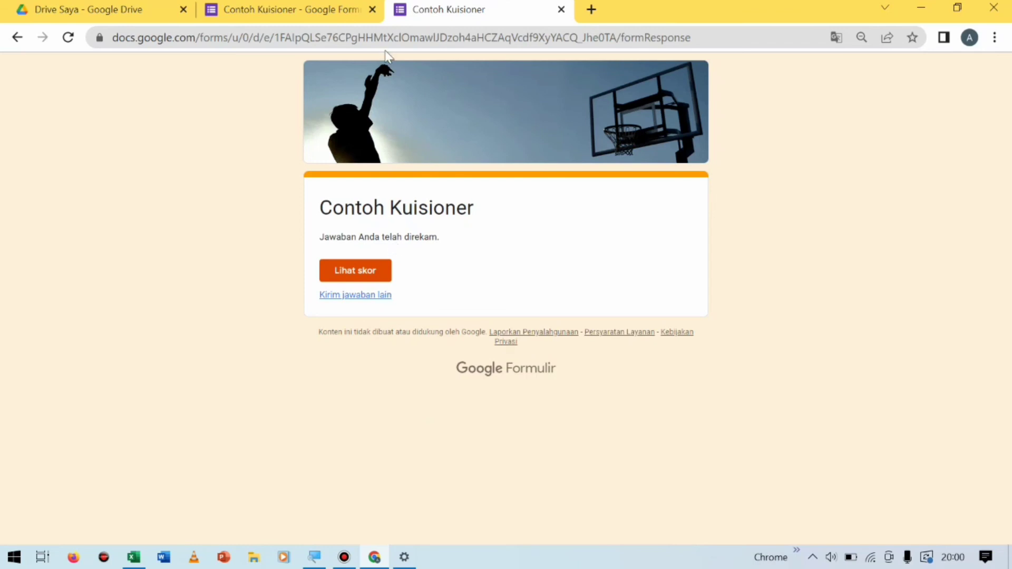
Return to the form editor and examine the response summary with its charts for every question.
{"action": "left_click", "coordinate": [291, 9]}
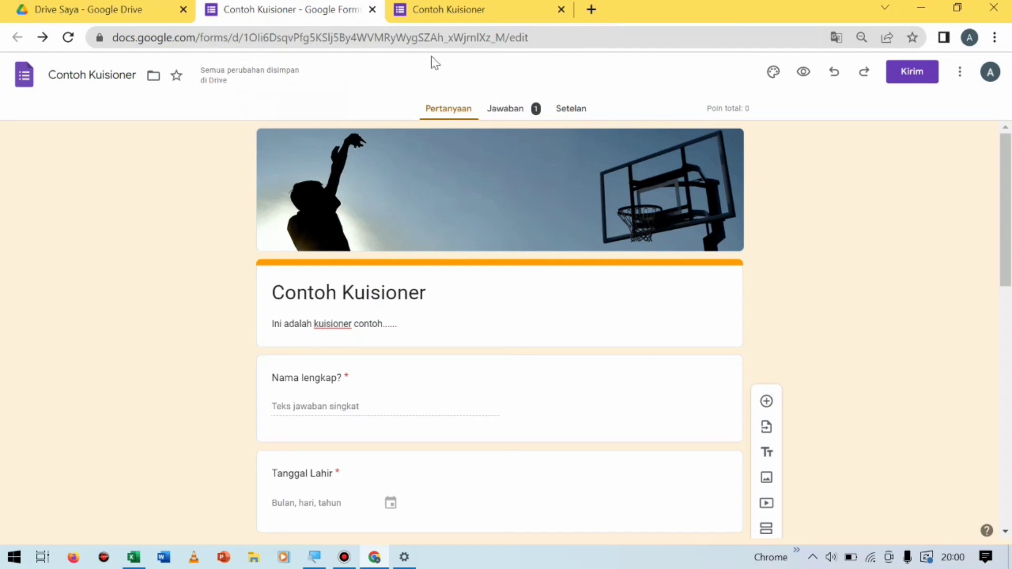
{"action": "left_click", "coordinate": [501, 112]}
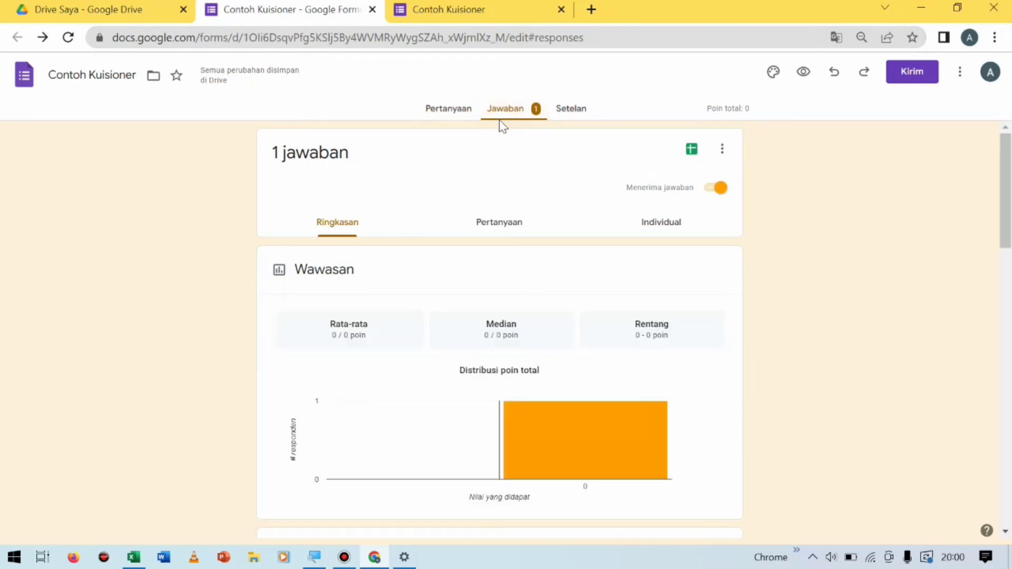
{"action": "scroll", "coordinate": [493, 163], "scroll_direction": "down", "scroll_amount": 3}
{"action": "scroll", "coordinate": [493, 216], "scroll_direction": "down", "scroll_amount": 2}
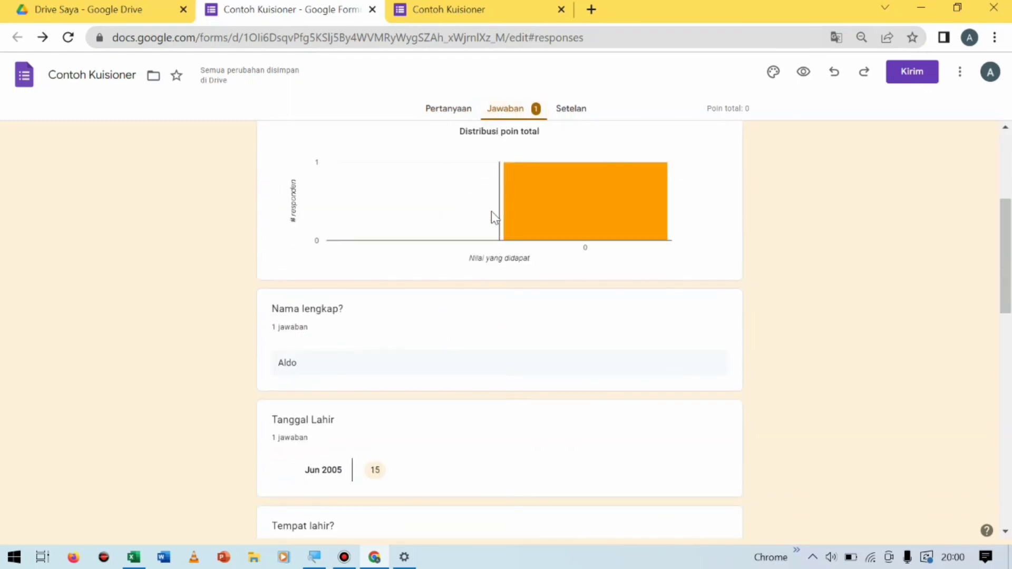
{"action": "scroll", "coordinate": [494, 216], "scroll_direction": "up", "scroll_amount": 3}
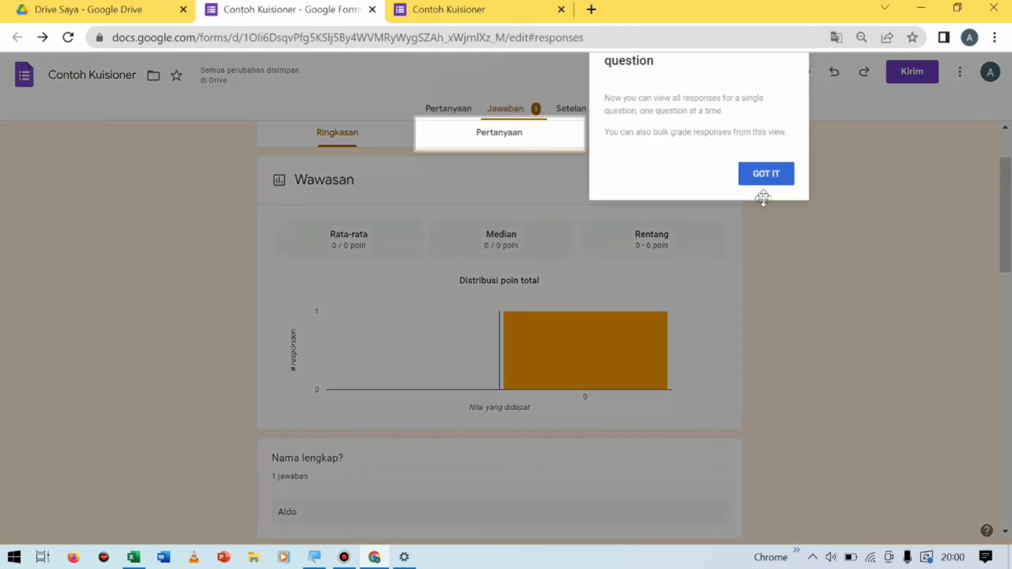
{"action": "left_click", "coordinate": [775, 179]}
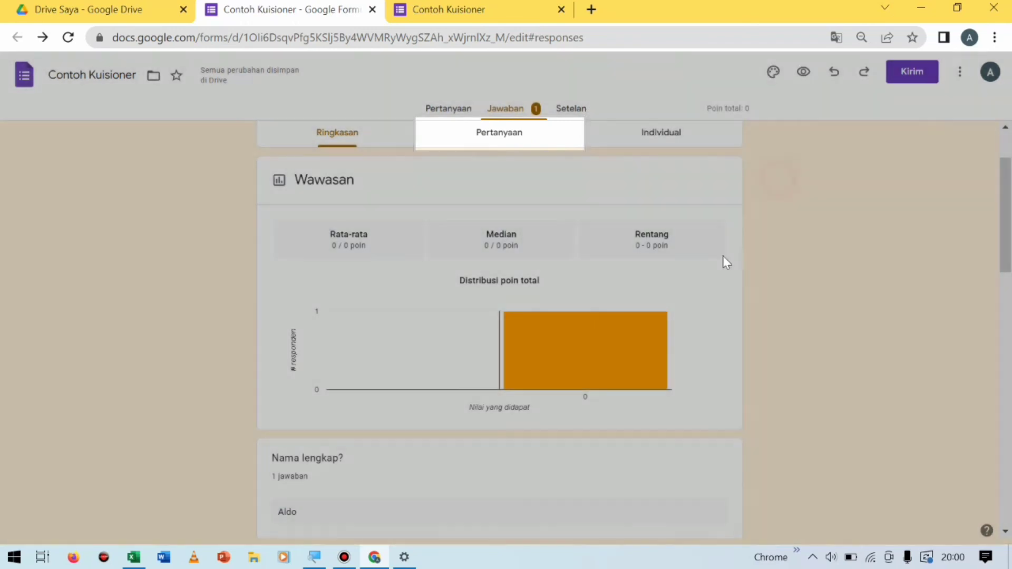
{"action": "scroll", "coordinate": [515, 179], "scroll_direction": "down", "scroll_amount": 10}
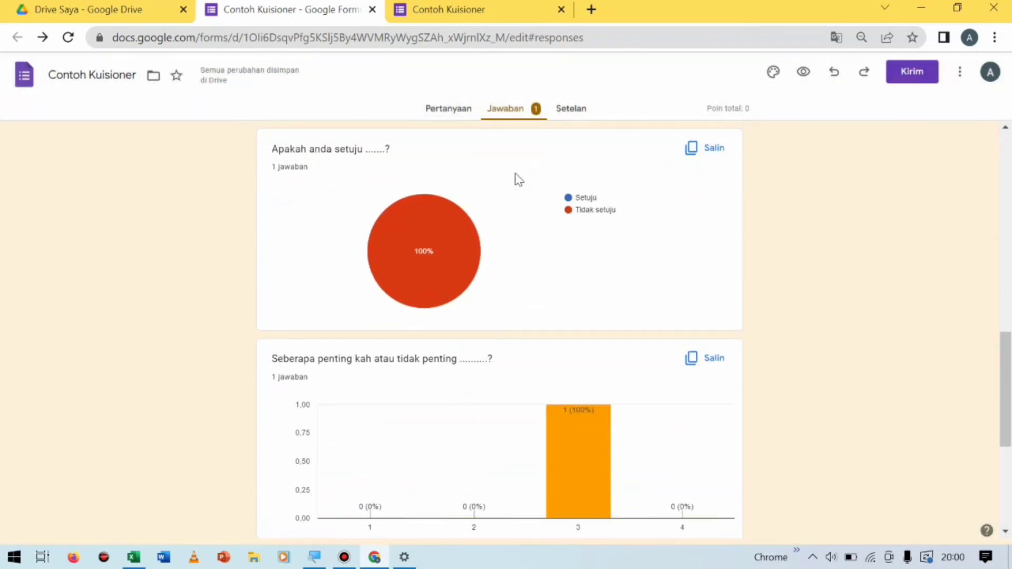
{"action": "scroll", "coordinate": [518, 179], "scroll_direction": "down", "scroll_amount": 5}
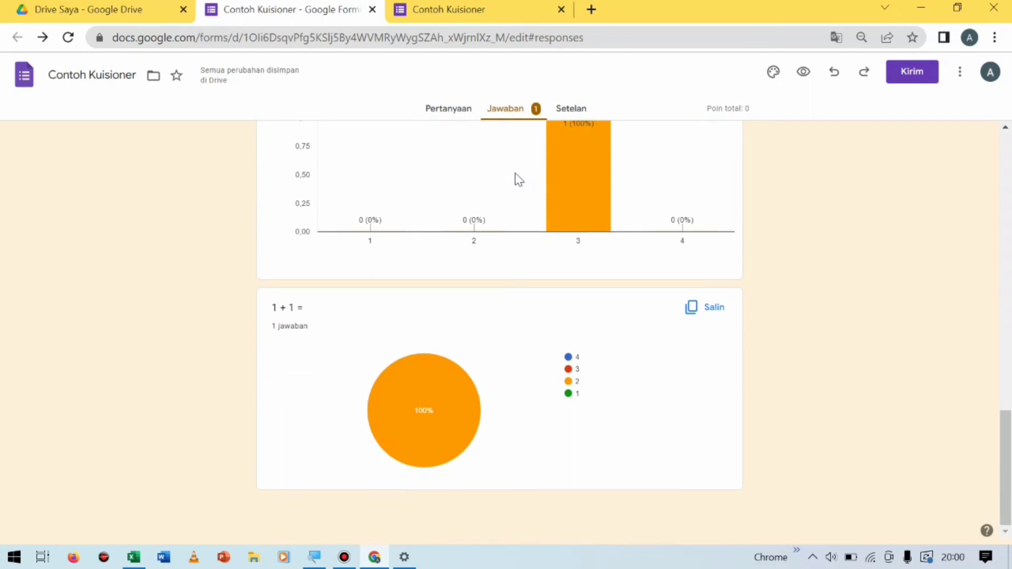
{"action": "scroll", "coordinate": [490, 390], "scroll_direction": "up", "scroll_amount": 15}
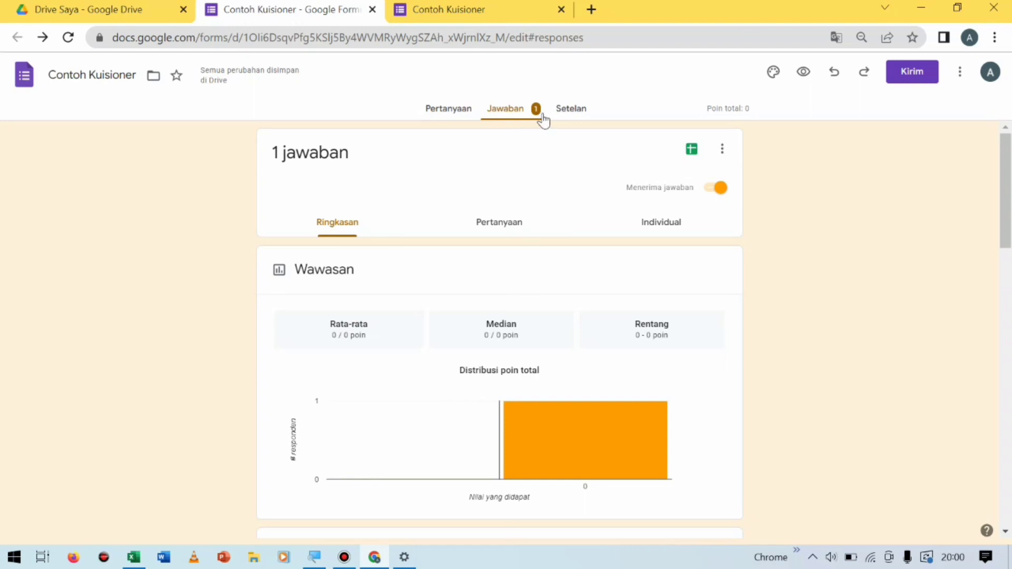
Look over the form's questions and its response summary again, ending on the question list.
{"action": "left_click", "coordinate": [451, 114]}
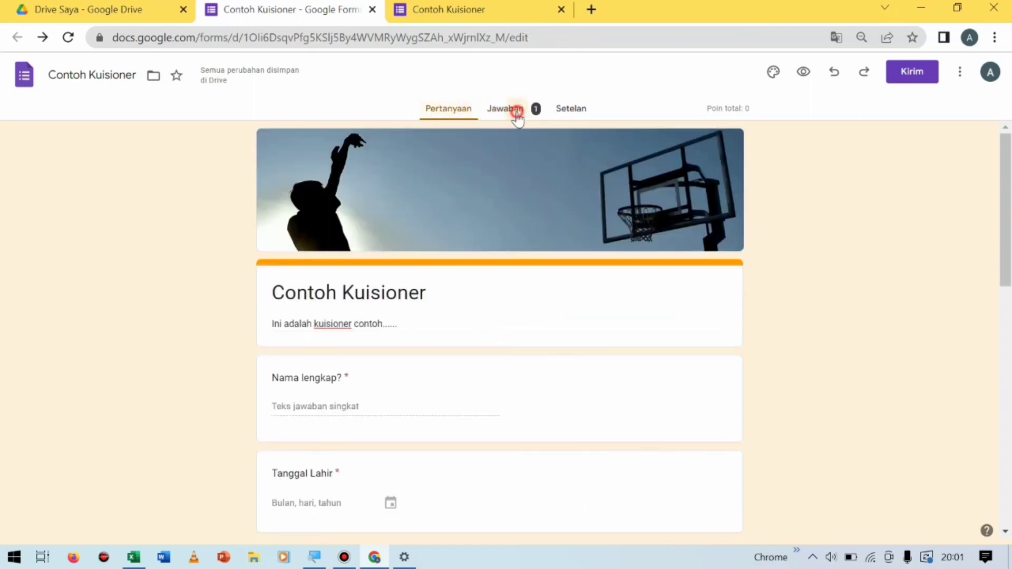
{"action": "left_click", "coordinate": [519, 109]}
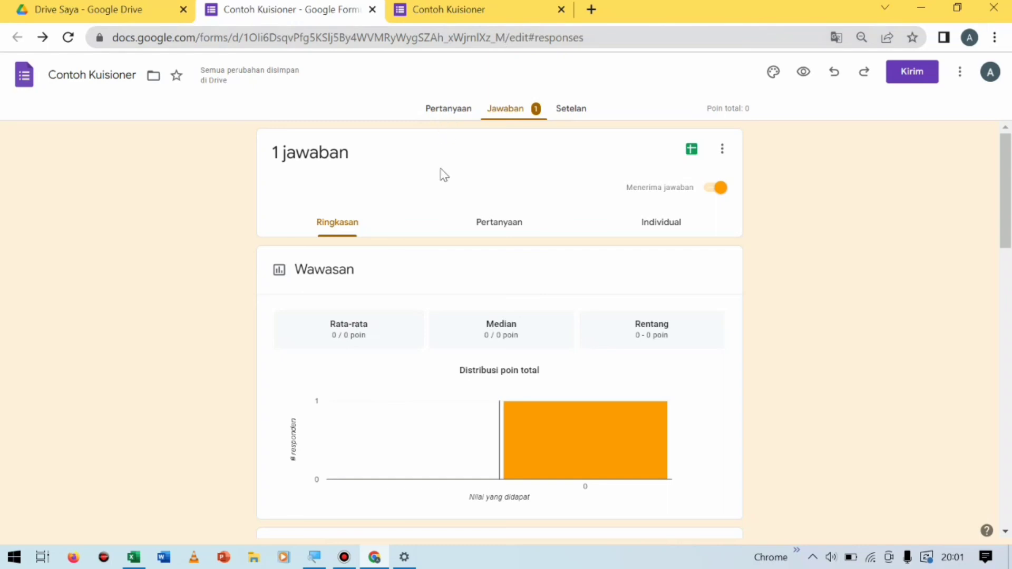
{"action": "scroll", "coordinate": [441, 174], "scroll_direction": "down", "scroll_amount": 5}
{"action": "scroll", "coordinate": [453, 158], "scroll_direction": "up", "scroll_amount": 5}
{"action": "left_click", "coordinate": [458, 111]}
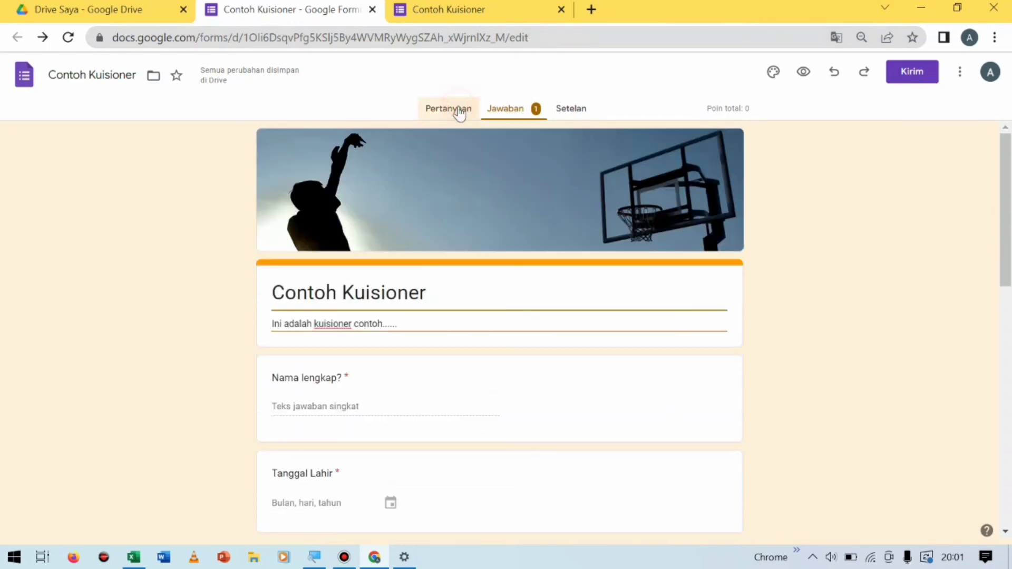
{"action": "scroll", "coordinate": [438, 205], "scroll_direction": "down", "scroll_amount": 10}
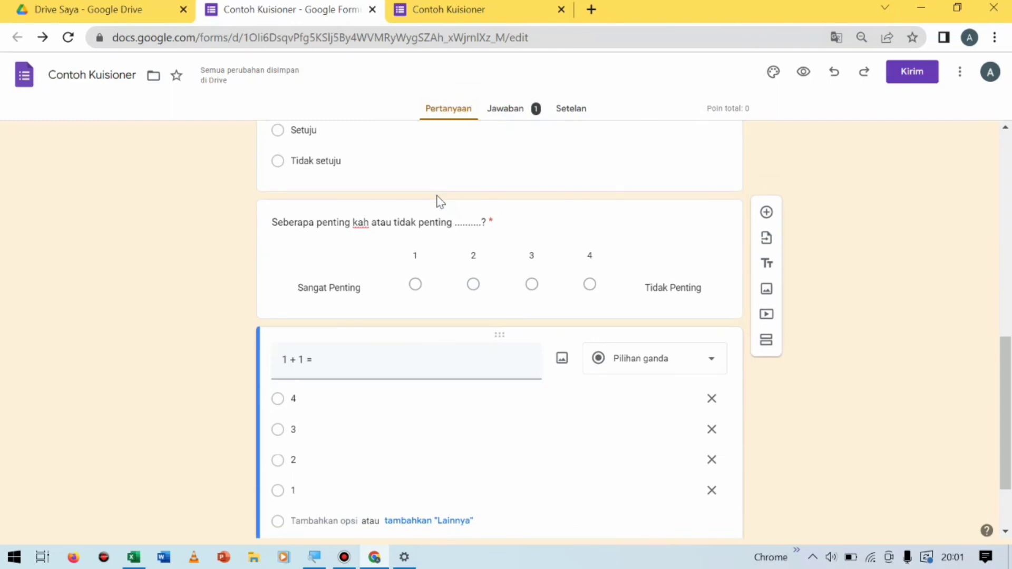
{"action": "scroll", "coordinate": [441, 201], "scroll_direction": "up", "scroll_amount": 10}
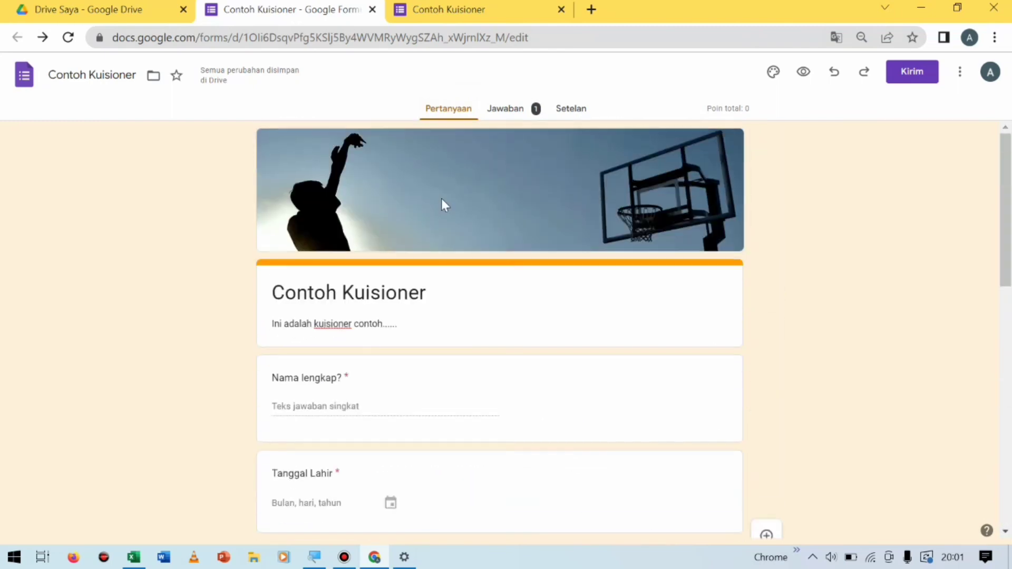